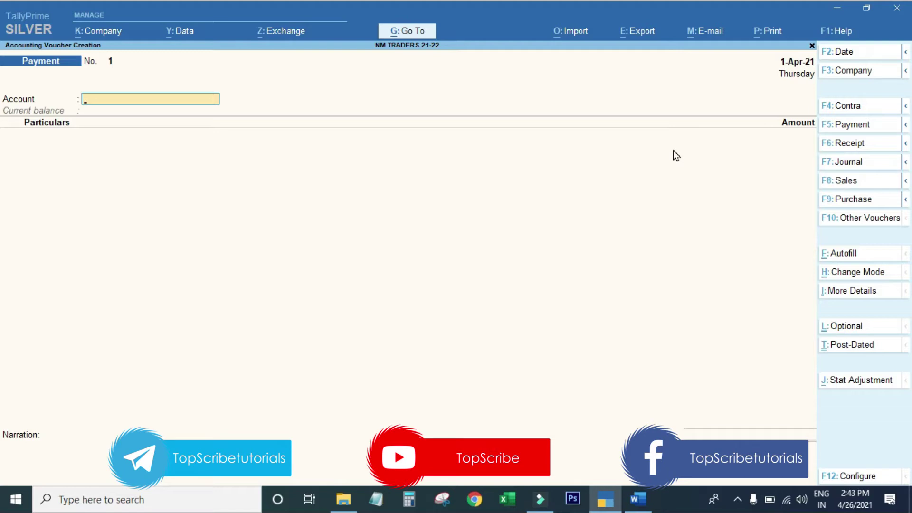
Step: Switch to Word to view the TALLY PROBLEMS.docx transaction list
{"action": "left_click", "coordinate": [638, 498]}
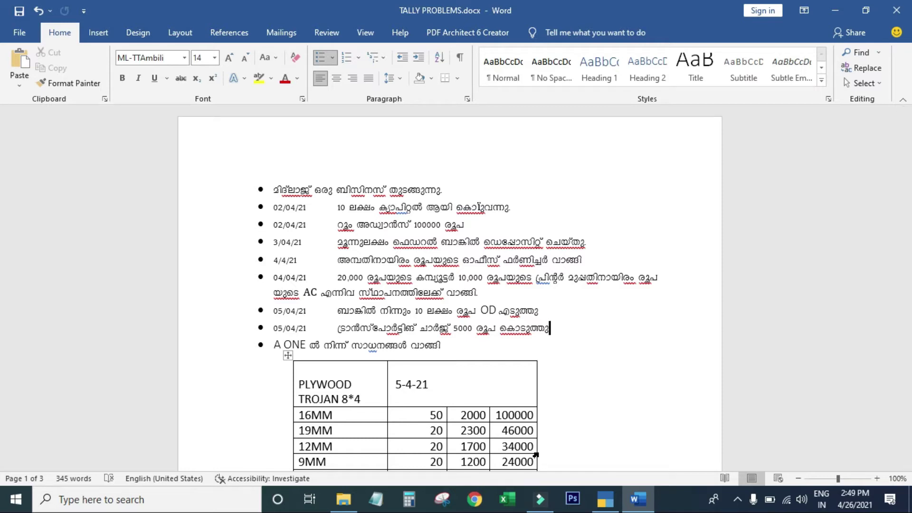
Step: Return from Word to TallyPrime's Gateway of Tally for NM TRADERS 21-22
{"action": "key", "text": "alt+Tab"}
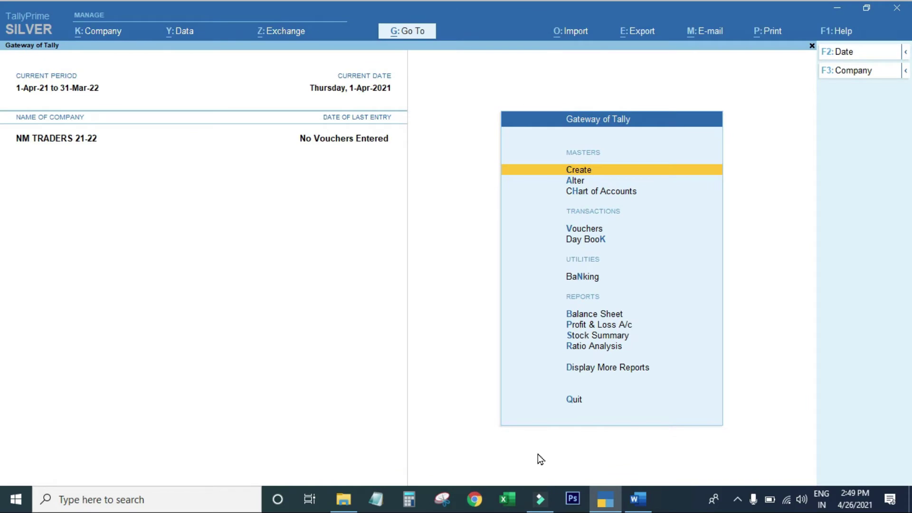
Step: Open a new Journal voucher, No. 1, from the Gateway of Tally
{"action": "key", "text": "Down"}
{"action": "key", "text": "Down"}
{"action": "key", "text": "Down"}
{"action": "key", "text": "Down"}
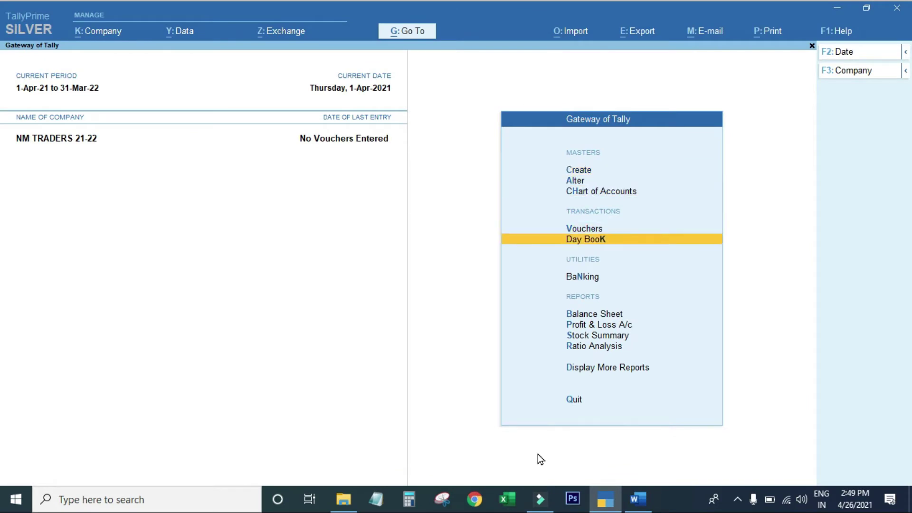
{"action": "key", "text": "Up"}
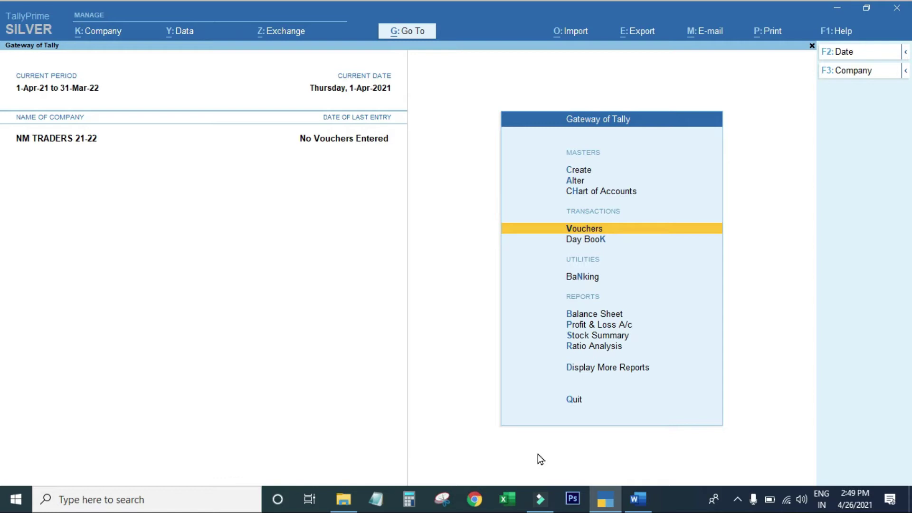
{"action": "key", "text": "Return"}
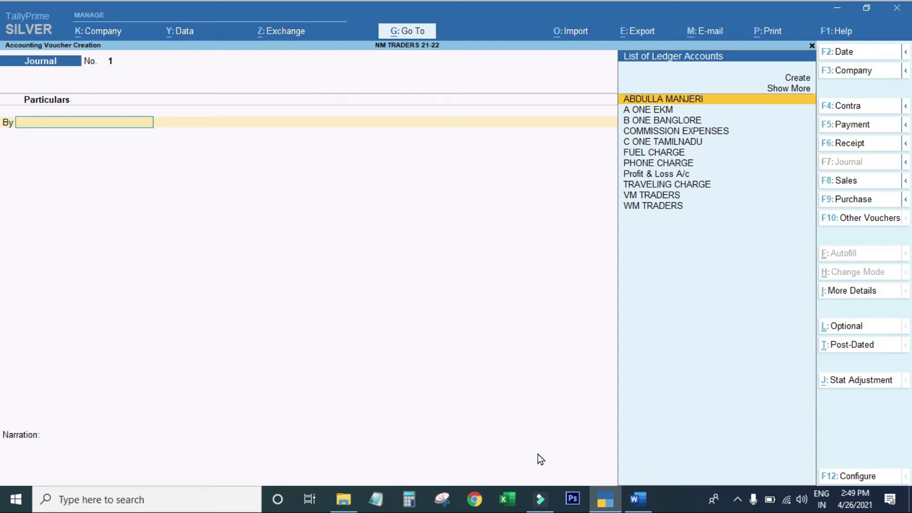
Step: Select Cash from the full ledger list as the journal's debit account
{"action": "key", "text": "Up"}
{"action": "key", "text": "Down"}
{"action": "key", "text": "Up"}
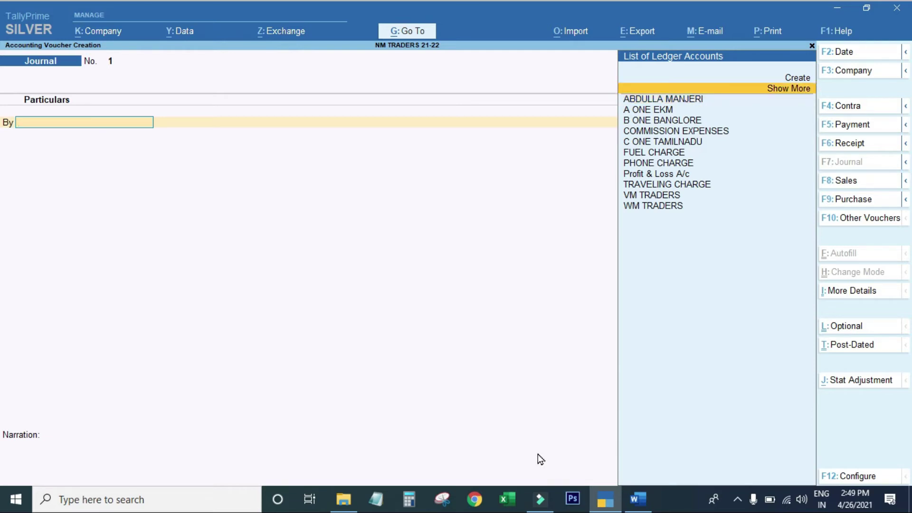
{"action": "key", "text": "Return"}
{"action": "key", "text": "Down"}
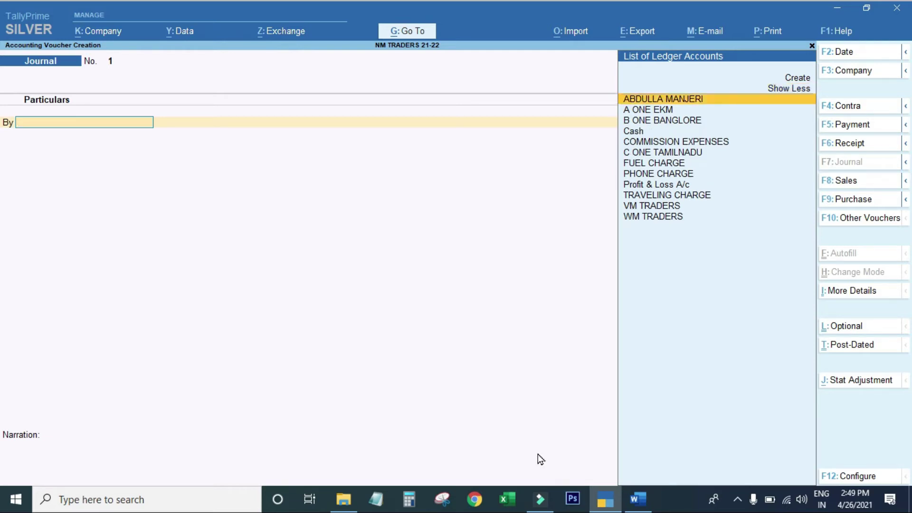
{"action": "key", "text": "Down"}
{"action": "key", "text": "Down"}
{"action": "key", "text": "Down"}
{"action": "key", "text": "Return"}
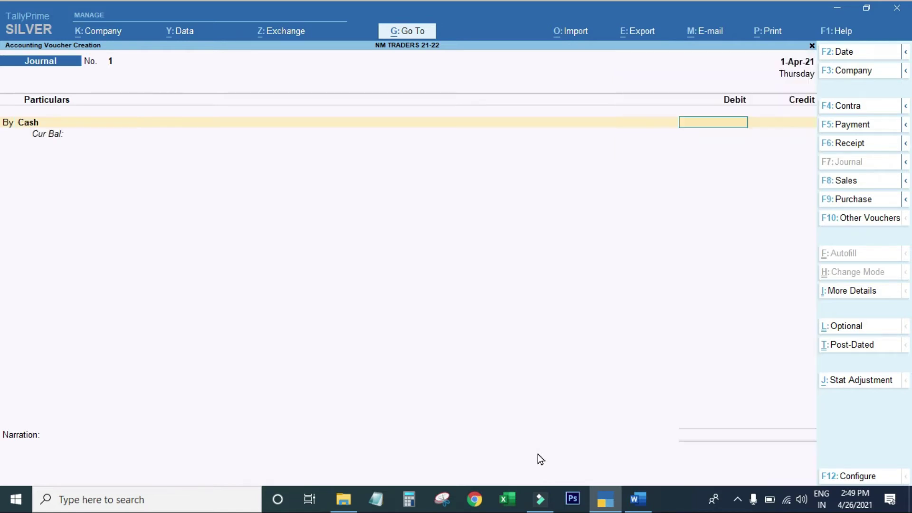
{"action": "type", "text": "100"}
{"action": "key", "text": "BackSpace"}
{"action": "key", "text": "BackSpace"}
{"action": "key", "text": "BackSpace"}
{"action": "key", "text": "BackSpace"}
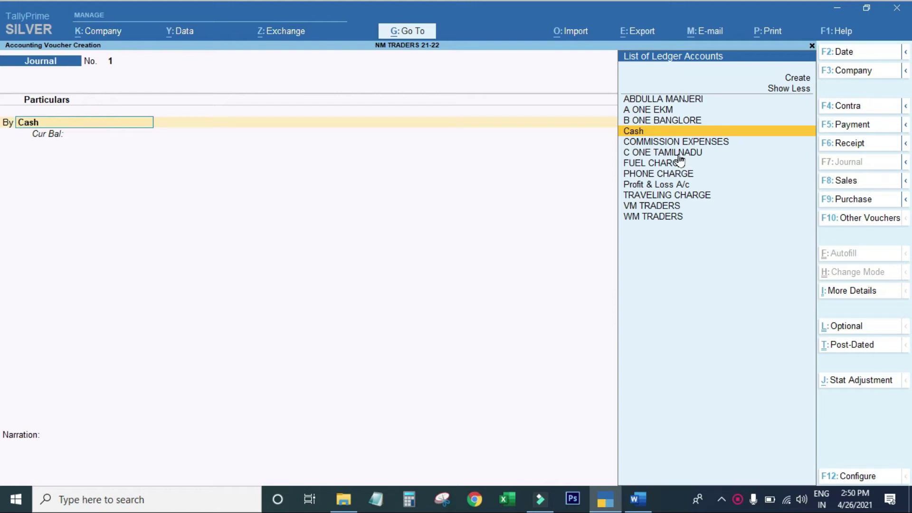
Step: Date the journal 2-4-2021 and debit Cash 10,00,000
{"action": "key", "text": "F2"}
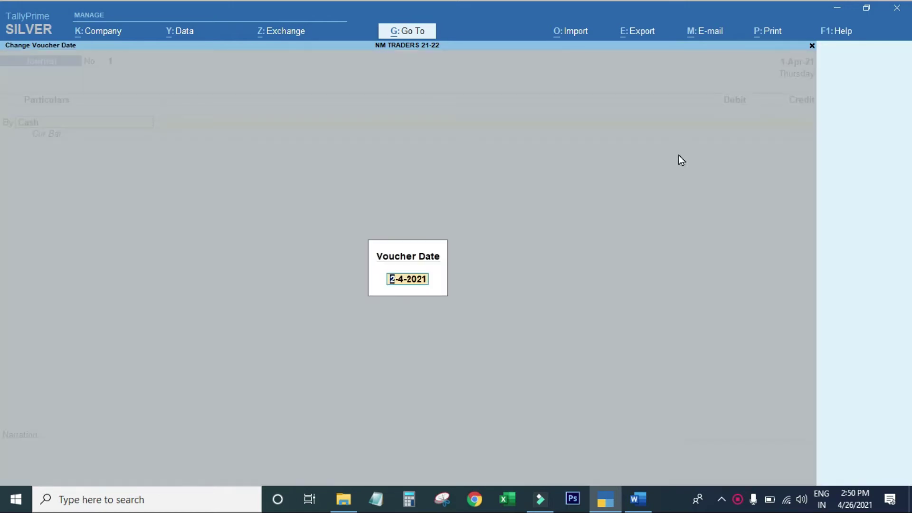
{"action": "type", "text": "2-4-"}
{"action": "key", "text": "Return"}
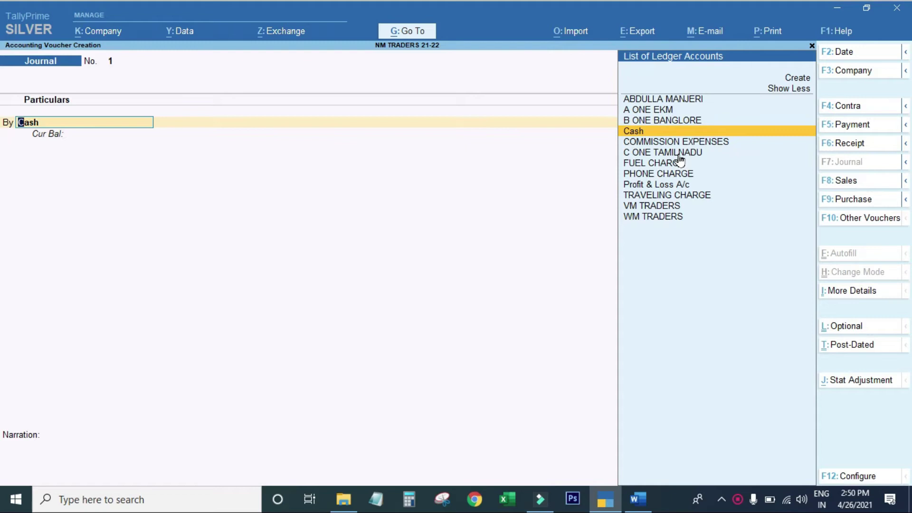
{"action": "key", "text": "Return"}
{"action": "type", "text": "1000000"}
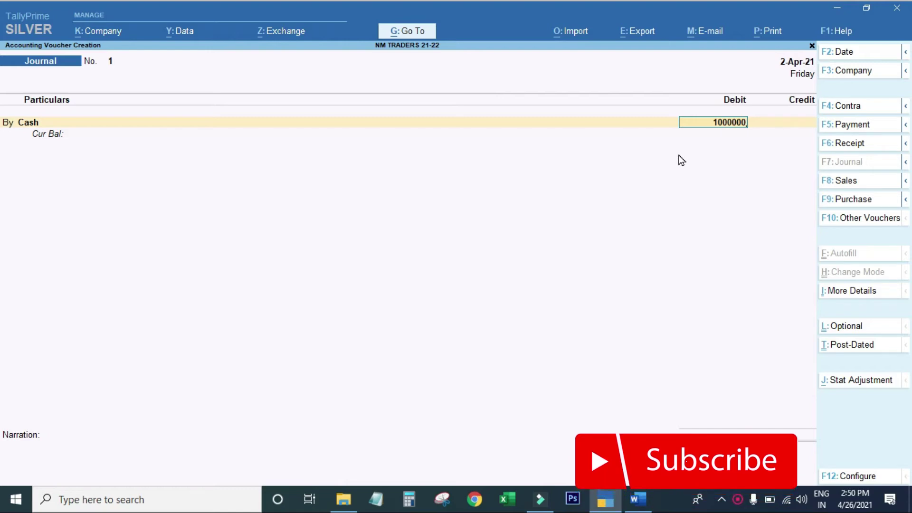
{"action": "key", "text": "Return"}
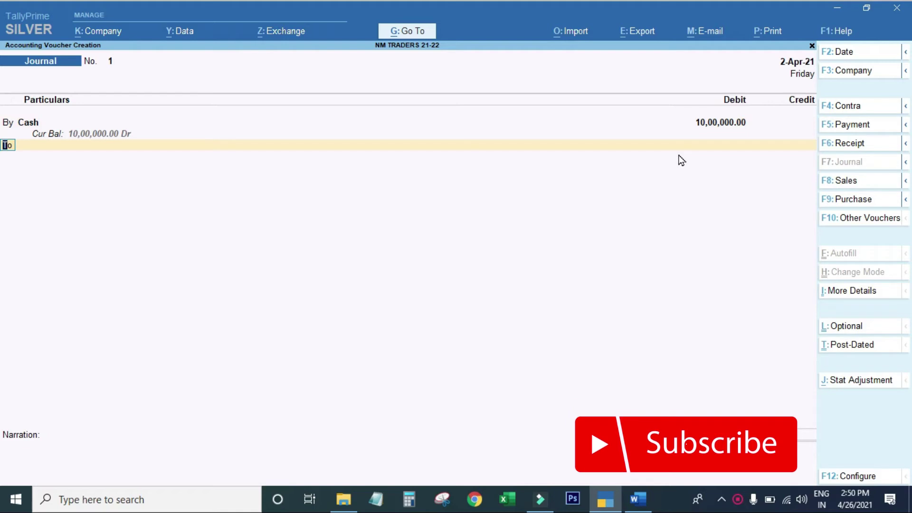
Step: Begin creating a new ledger for the credit side with Alt+C
{"action": "key", "text": "Return"}
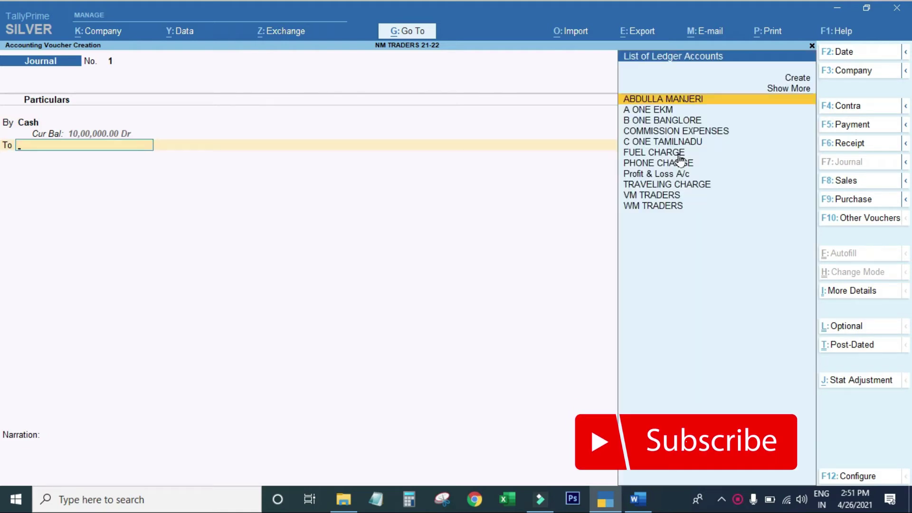
{"action": "key", "text": "alt"}
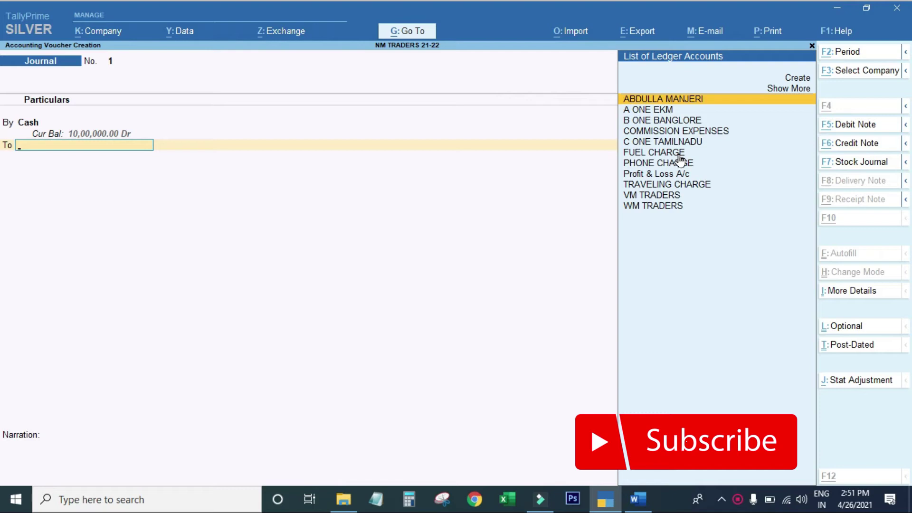
{"action": "key", "text": "alt+c"}
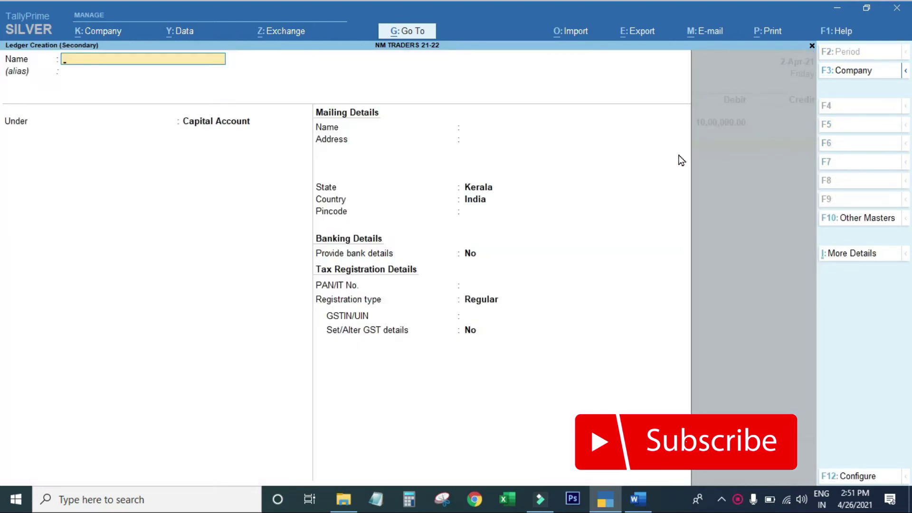
Step: Create the MIDLAJ CAPITAL ledger under Capital Account
{"action": "type", "text": "MIDLAJ CAPI"}
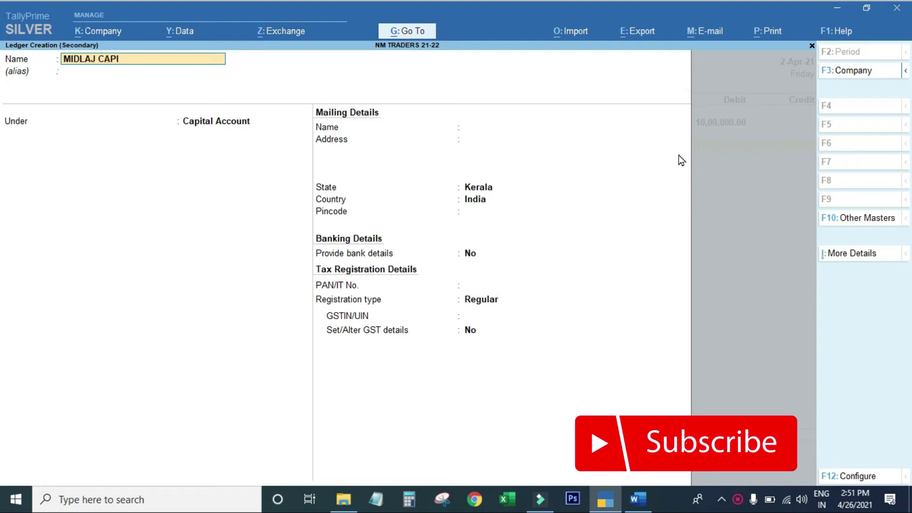
{"action": "type", "text": "TAL"}
{"action": "key", "text": "Return"}
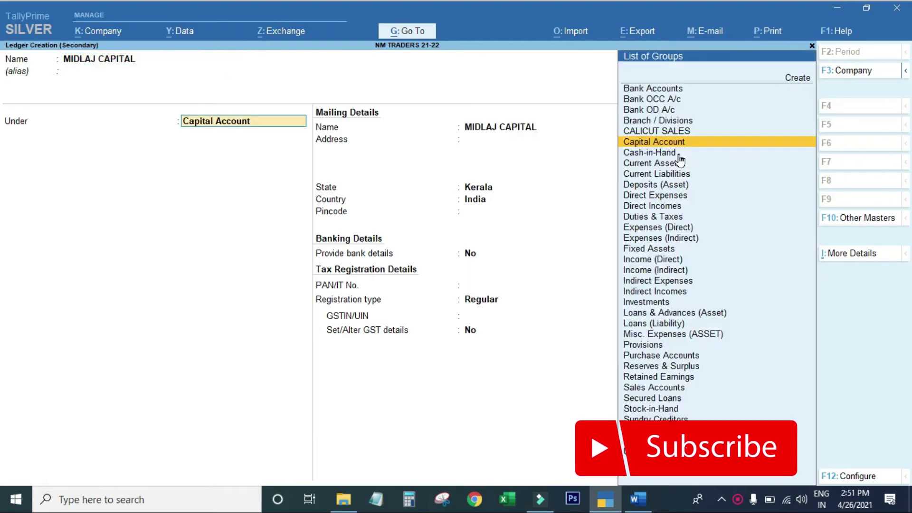
{"action": "key", "text": "Return"}
{"action": "key", "text": "Return"}
{"action": "key", "text": "Return"}
{"action": "key", "text": "Return"}
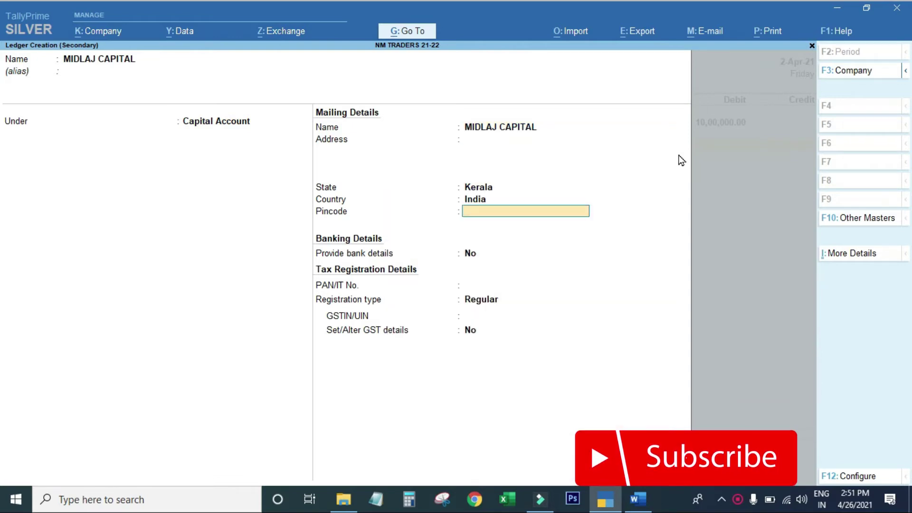
{"action": "key", "text": "Return"}
{"action": "key", "text": "Return"}
{"action": "key", "text": "Up"}
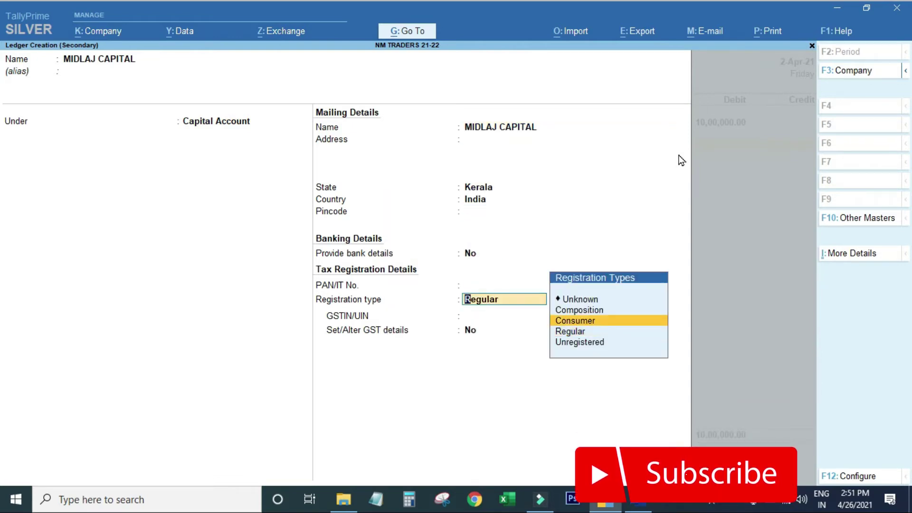
{"action": "key", "text": "Return"}
{"action": "key", "text": "Return"}
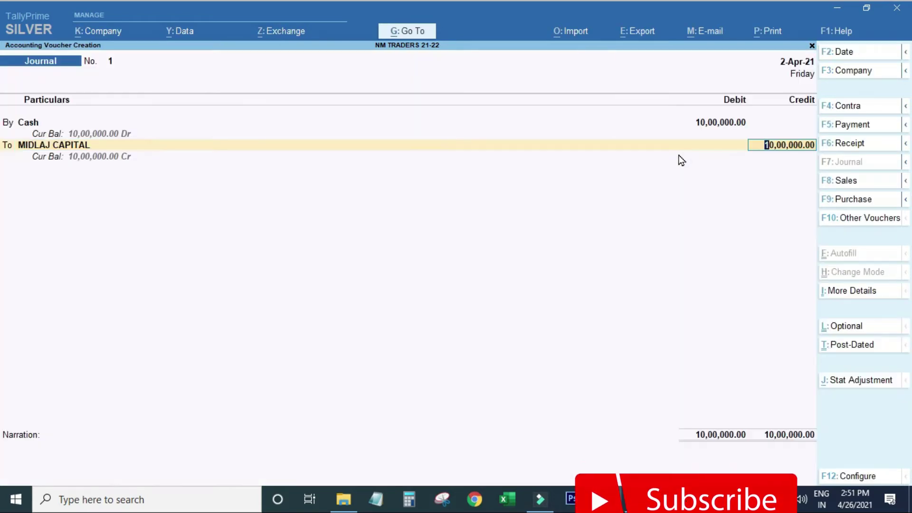
Step: Credit it 10,00,000 with narration 'BEEING CASH RCVD BY ACCOUNTANT', save Journal No. 1, and open the Balance Sheet
{"action": "key", "text": "Return"}
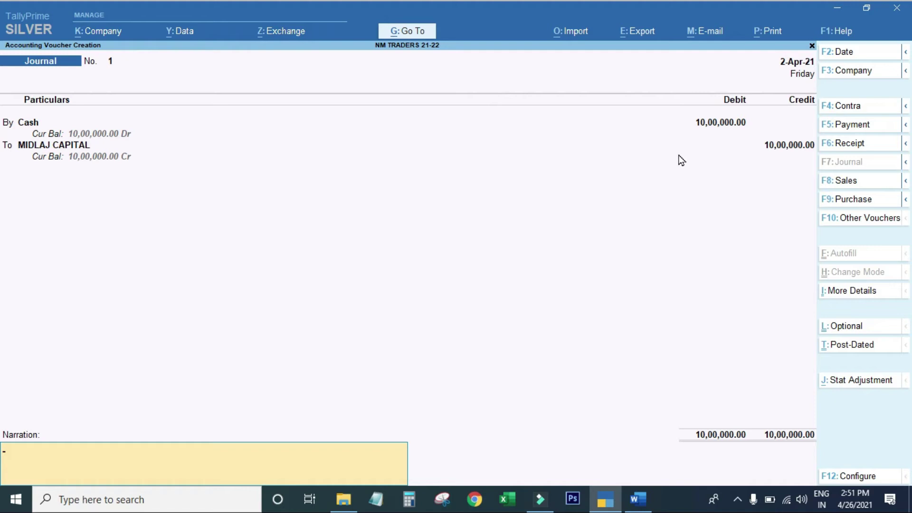
{"action": "key", "text": "Return"}
{"action": "key", "text": "Escape"}
{"action": "type", "text": "SV"}
{"action": "key", "text": "BackSpace"}
{"action": "key", "text": "BackSpace"}
{"action": "type", "text": "BEEING CASH RCVD BY ACCOUNTANT"}
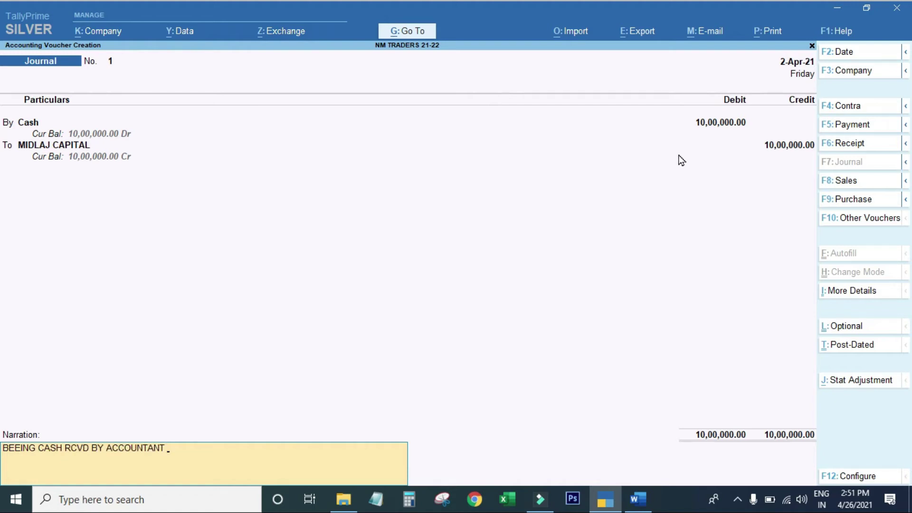
{"action": "key", "text": "Return"}
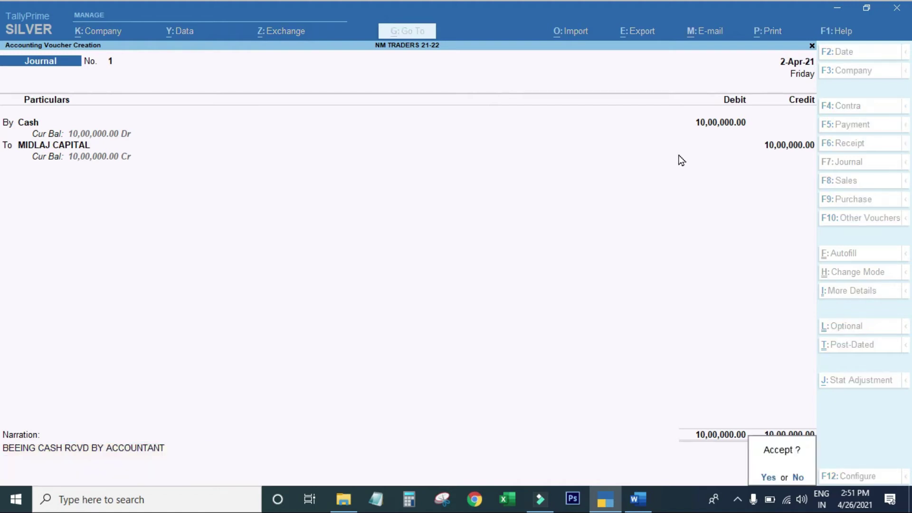
{"action": "key", "text": "Return"}
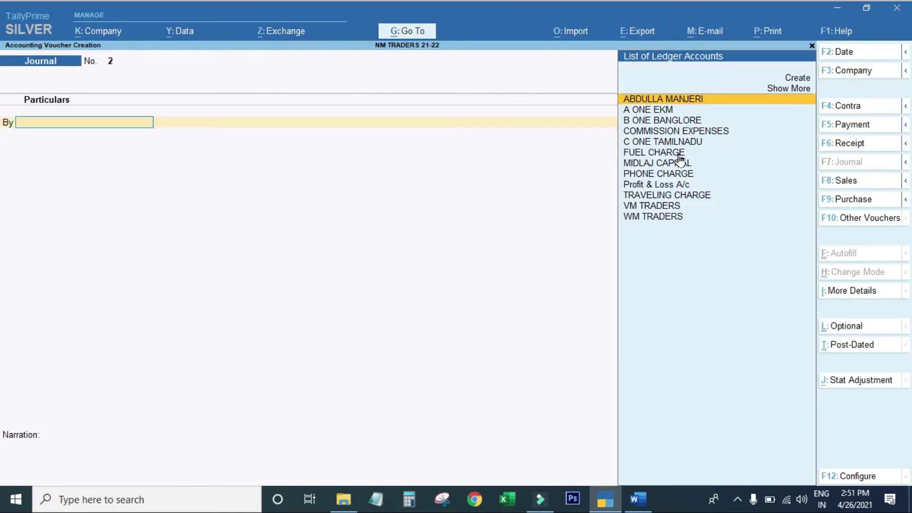
{"action": "key", "text": "Escape"}
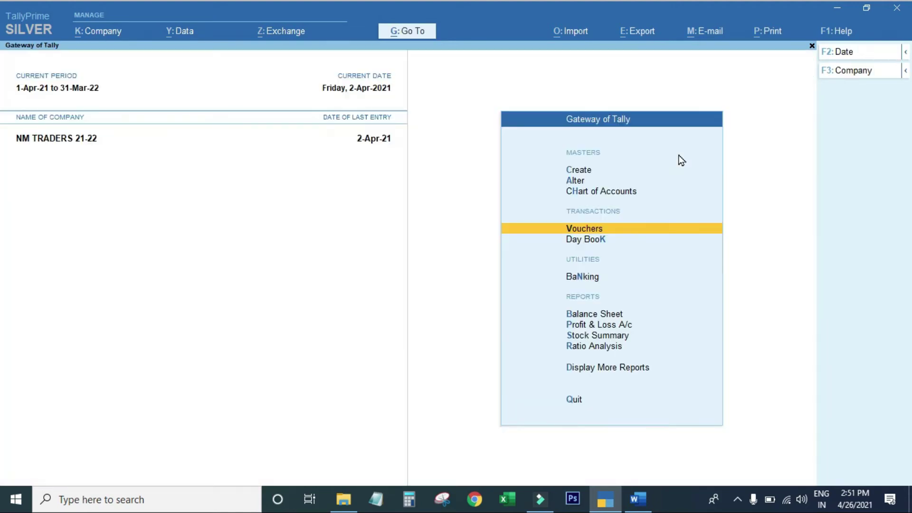
{"action": "key", "text": "b"}
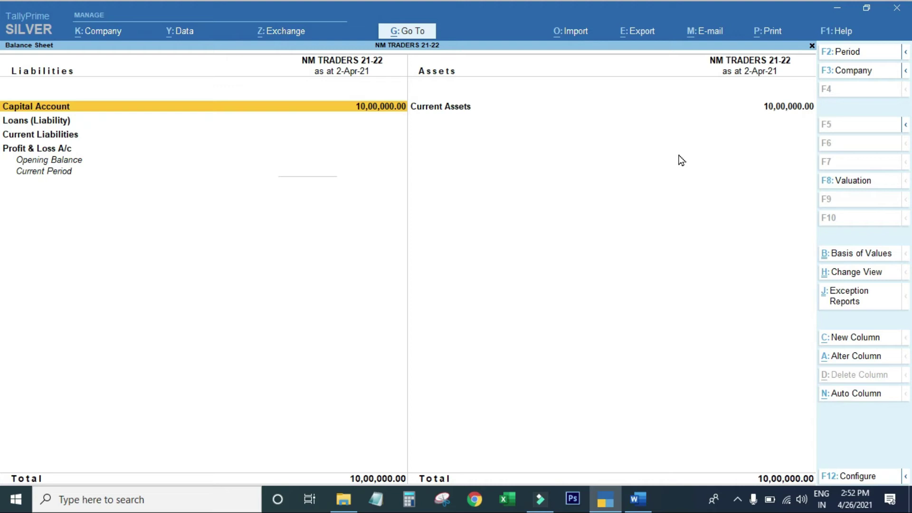
Step: Confirm the Balance Sheet totals 10,00,000 both sides, view Profit & Loss A/c, and stay in Gateway
{"action": "key", "text": "Escape"}
{"action": "key", "text": "p"}
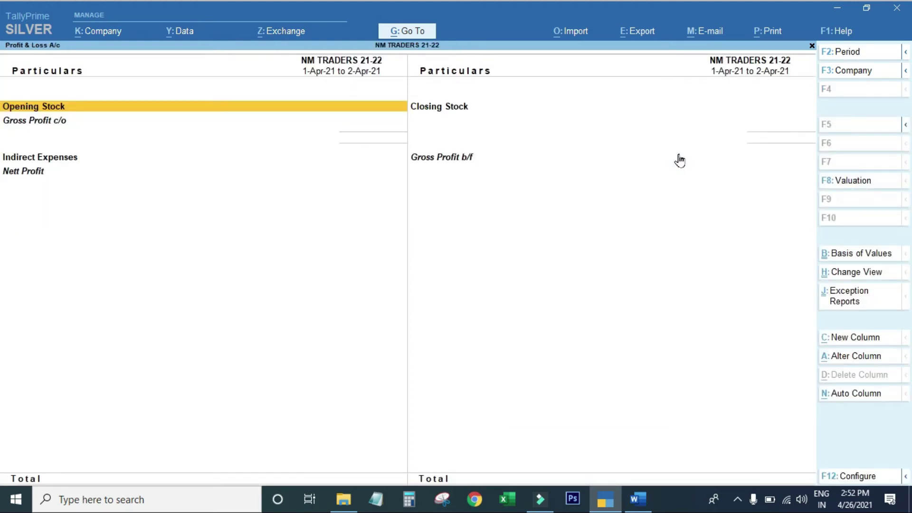
{"action": "key", "text": "Escape"}
{"action": "key", "text": "Escape"}
{"action": "key", "text": "n"}
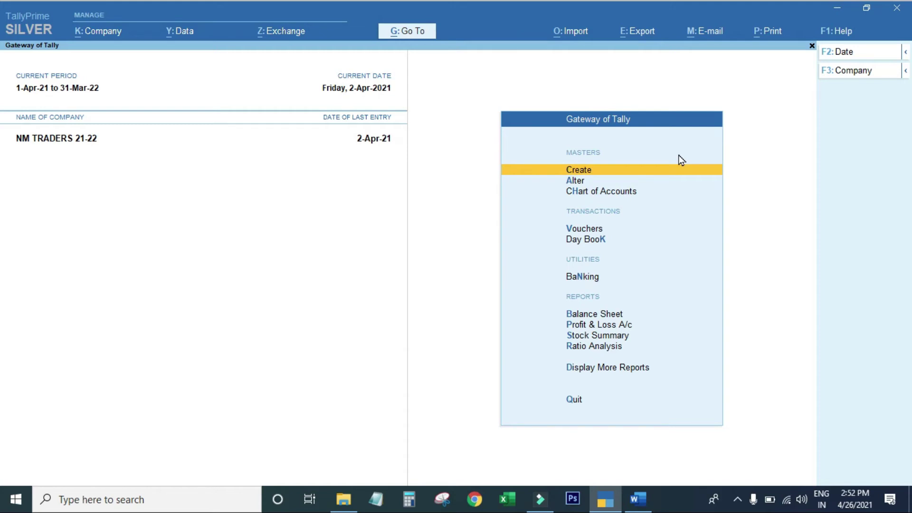
Step: Read the next transaction in TALLY PROBLEMS.docx, then return to TallyPrime
{"action": "left_click", "coordinate": [638, 499]}
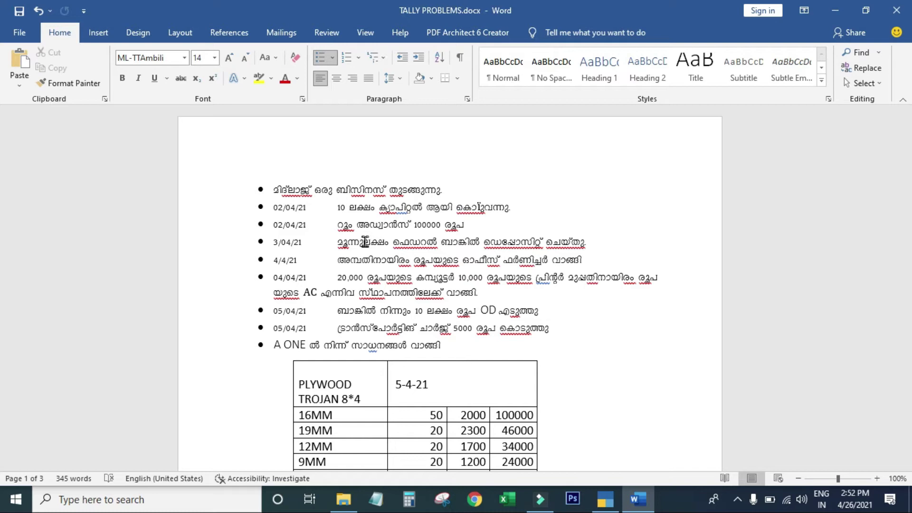
{"action": "key", "text": "alt+Tab"}
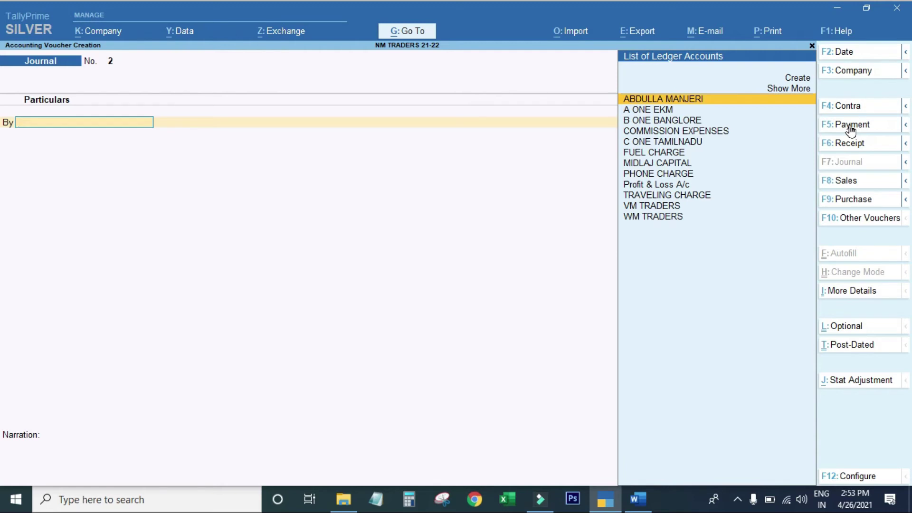
Step: Create a ROOM ADVANCE ledger grouped under Current Assets
{"action": "key", "text": "alt+c"}
{"action": "type", "text": "ROOM ADVANCE"}
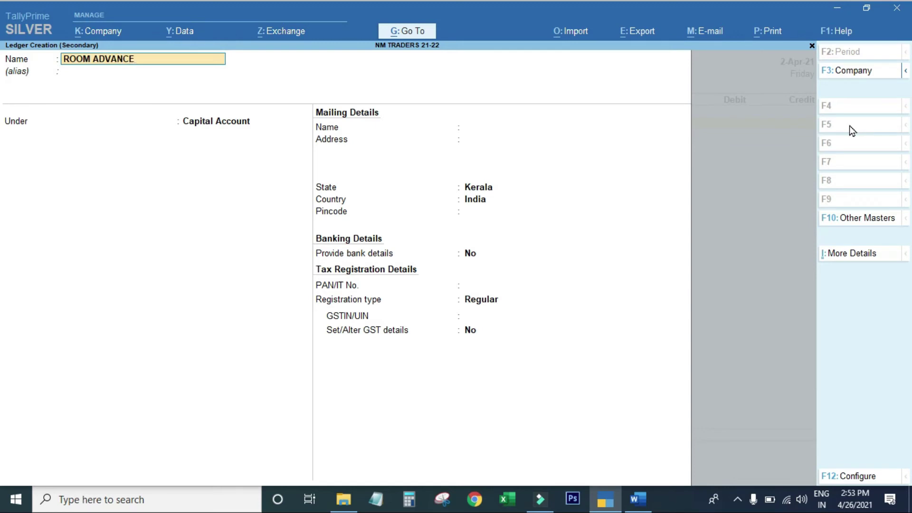
{"action": "key", "text": "Return"}
{"action": "type", "text": "CU"}
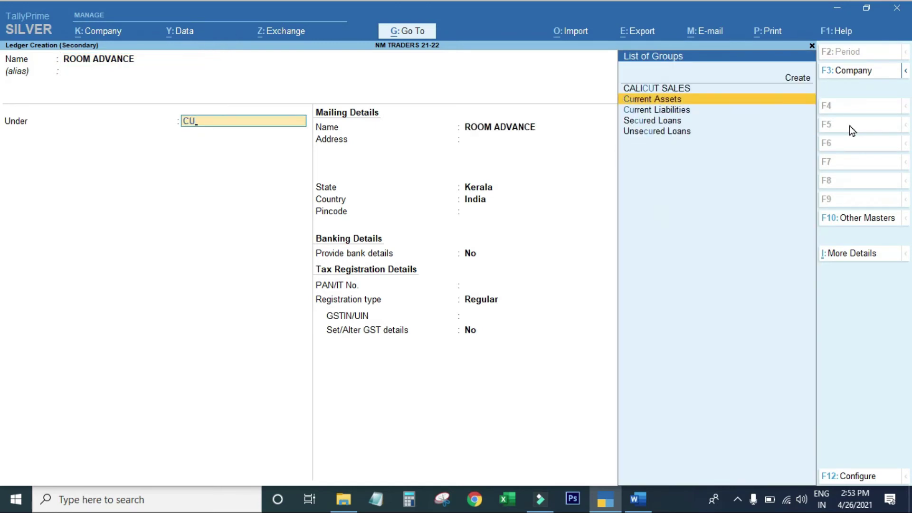
{"action": "key", "text": "Return"}
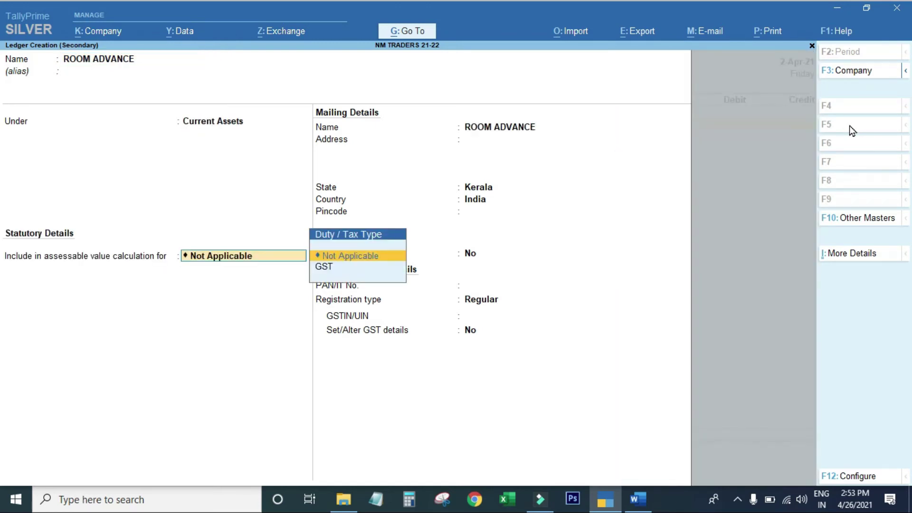
{"action": "key", "text": "Return"}
{"action": "key", "text": "Return"}
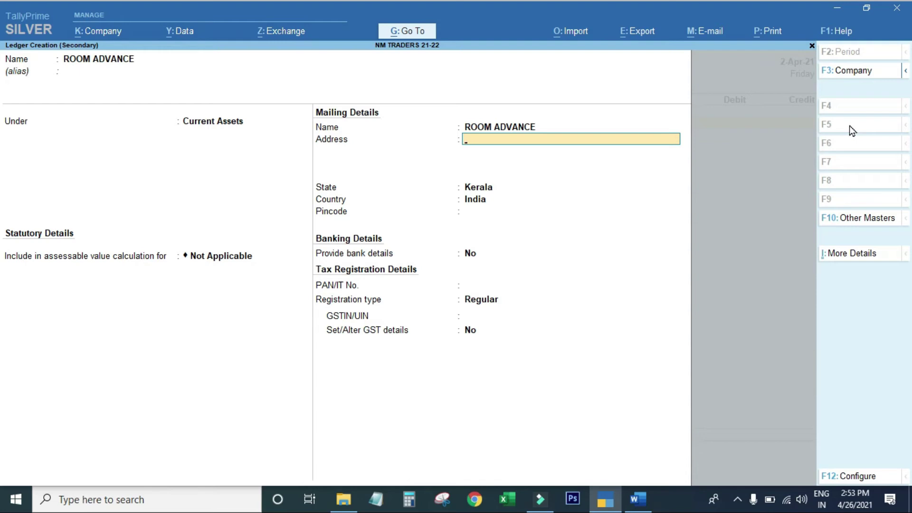
Step: Set the ledger's registration type to Unknown and save it
{"action": "key", "text": "Return"}
{"action": "key", "text": "Return"}
{"action": "key", "text": "Return"}
{"action": "key", "text": "Return"}
{"action": "key", "text": "Return"}
{"action": "key", "text": "Up"}
{"action": "key", "text": "Return"}
{"action": "key", "text": "Return"}
{"action": "key", "text": "Escape"}
{"action": "key", "text": "BackSpace"}
{"action": "key", "text": "Up"}
{"action": "key", "text": "Up"}
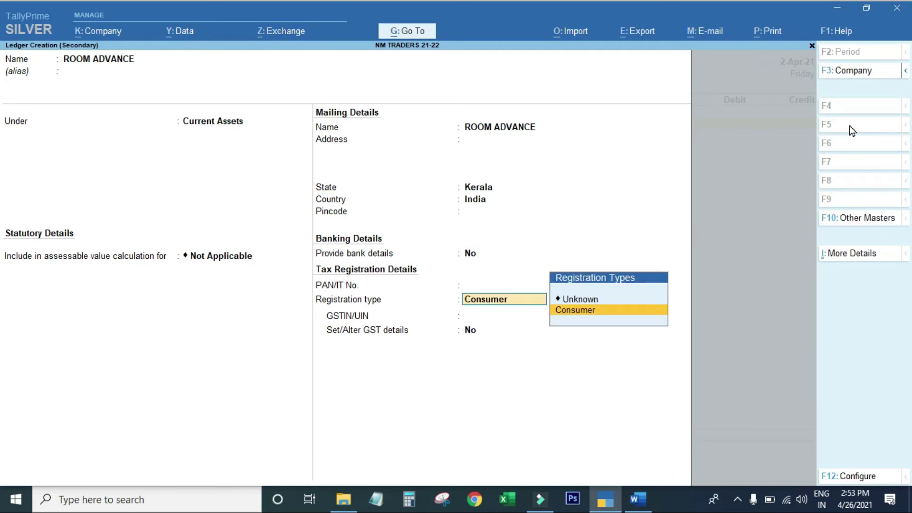
{"action": "key", "text": "Return"}
{"action": "key", "text": "Return"}
{"action": "key", "text": "Return"}
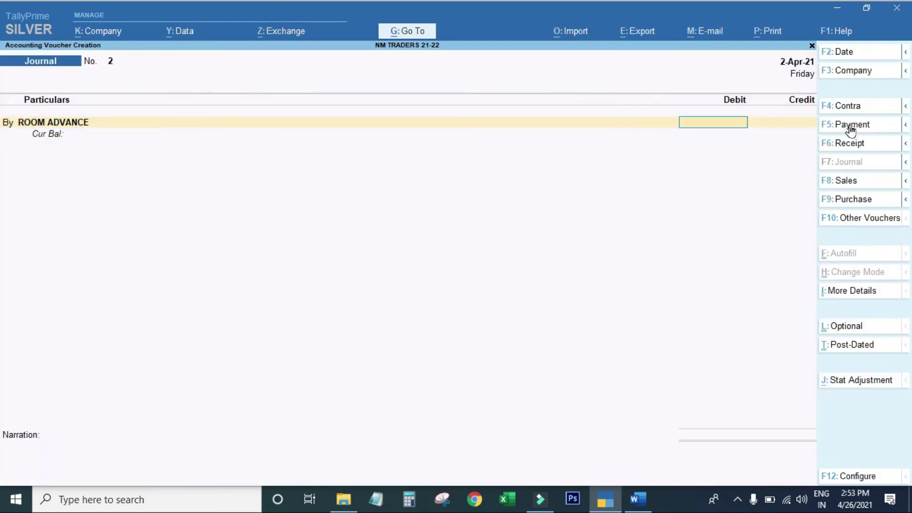
Step: Debit ROOM ADVANCE 1,00,000 and credit Cash in Journal No. 2
{"action": "type", "text": "10000"}
{"action": "key", "text": "Return"}
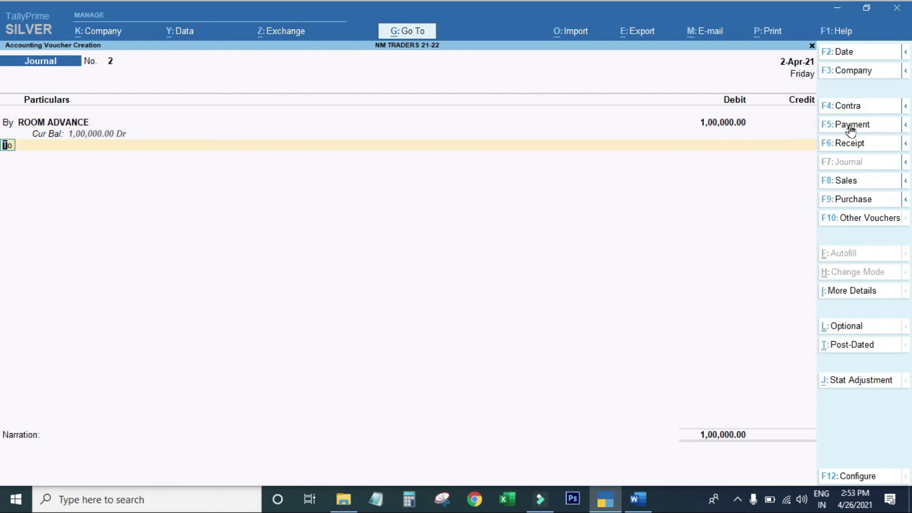
{"action": "key", "text": "Return"}
{"action": "type", "text": "cas"}
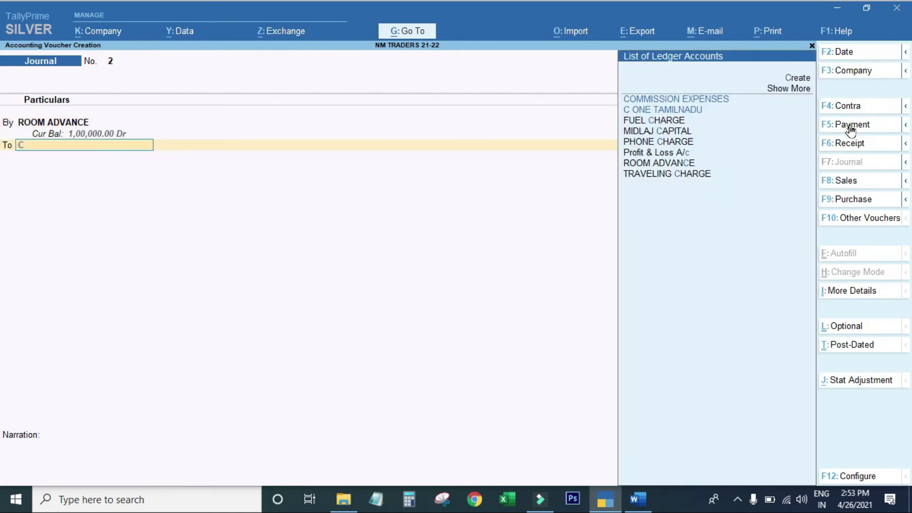
{"action": "key", "text": "Return"}
{"action": "key", "text": "Return"}
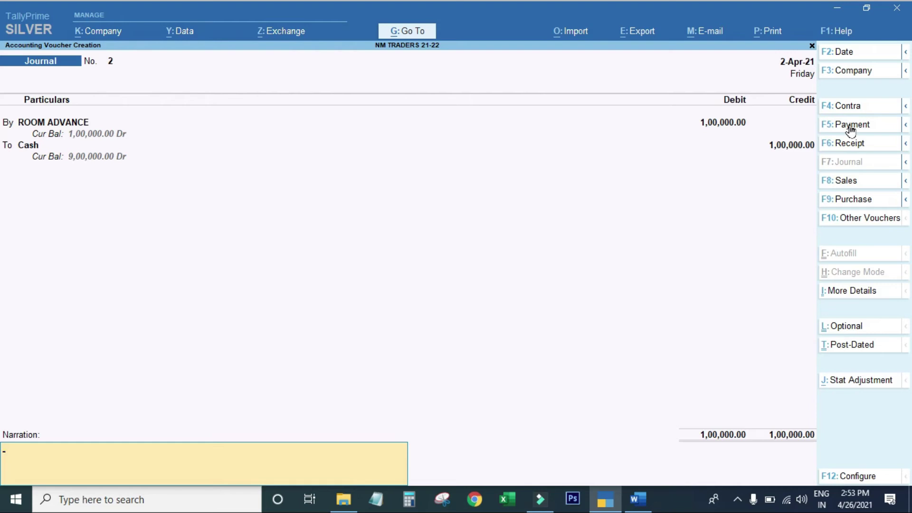
Step: Add narration 'BEEING ADVANCE PAID TO BUILDING OWNER', save Journal No. 2, and open the Balance Sheet
{"action": "type", "text": "BEEING ADVANCE"}
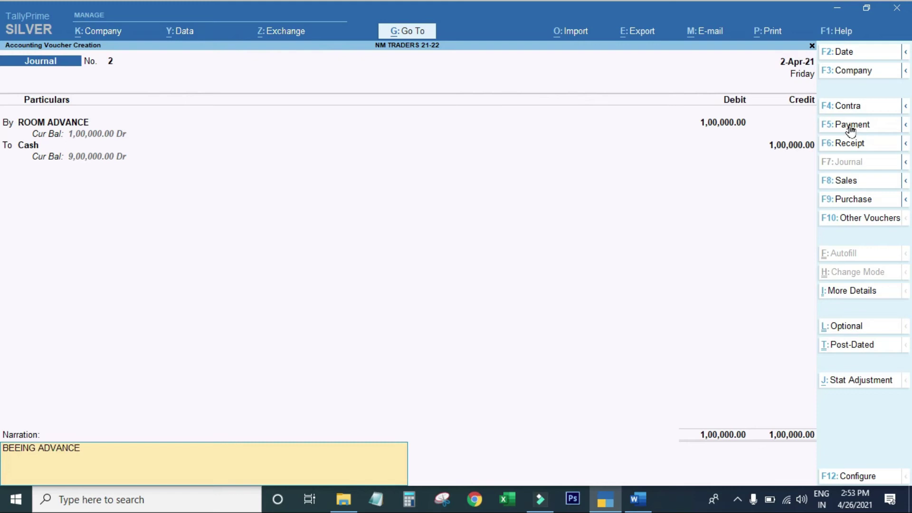
{"action": "type", "text": " PAID TO BUILDING OWNER"}
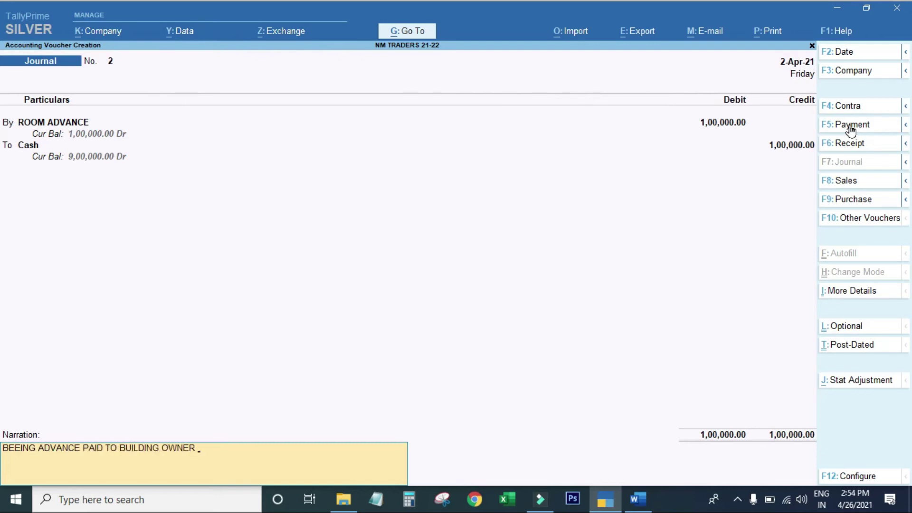
{"action": "key", "text": "Return"}
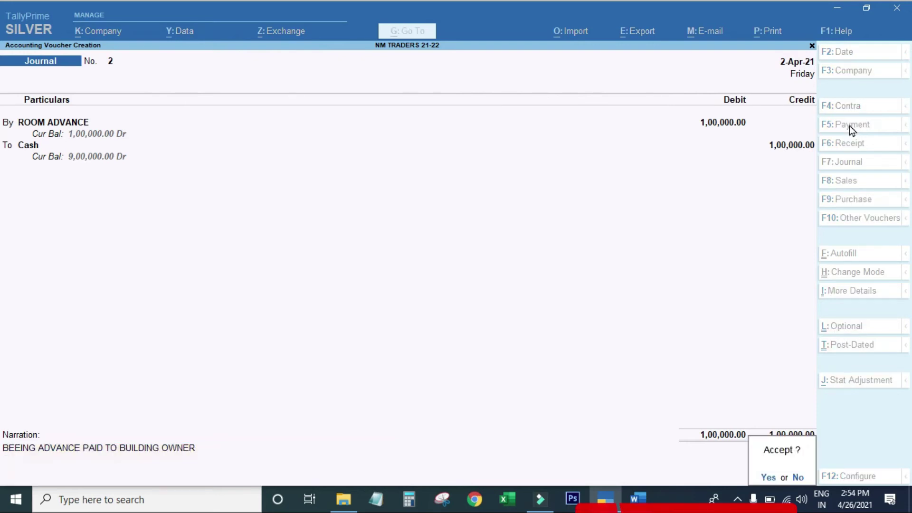
{"action": "key", "text": "Return"}
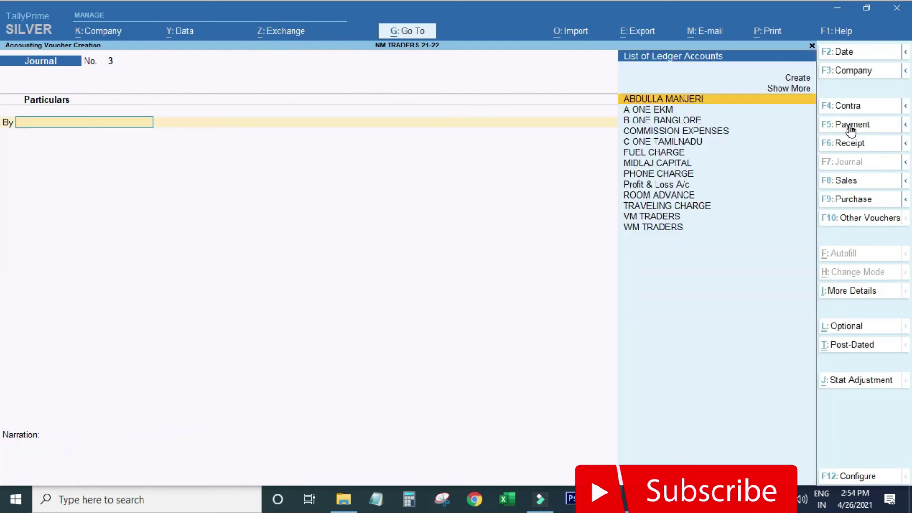
{"action": "key", "text": "Escape"}
{"action": "key", "text": "Return"}
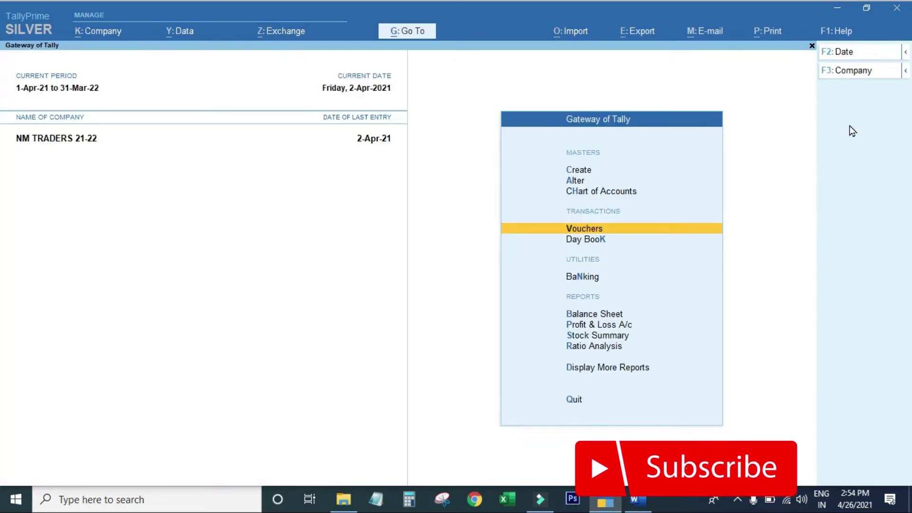
{"action": "key", "text": "b"}
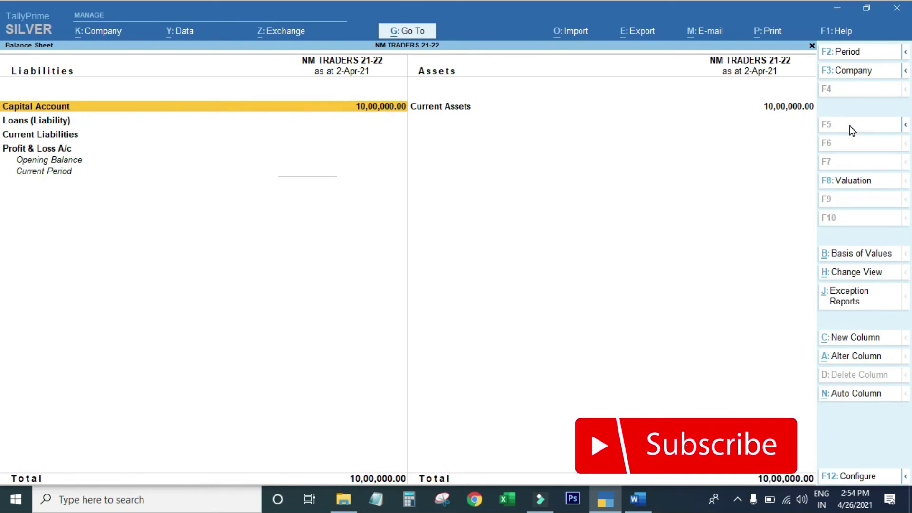
Step: Inspect the Current Assets breakdown and Profit & Loss A/c, then switch to the Word document
{"action": "key", "text": "Right"}
{"action": "key", "text": "Return"}
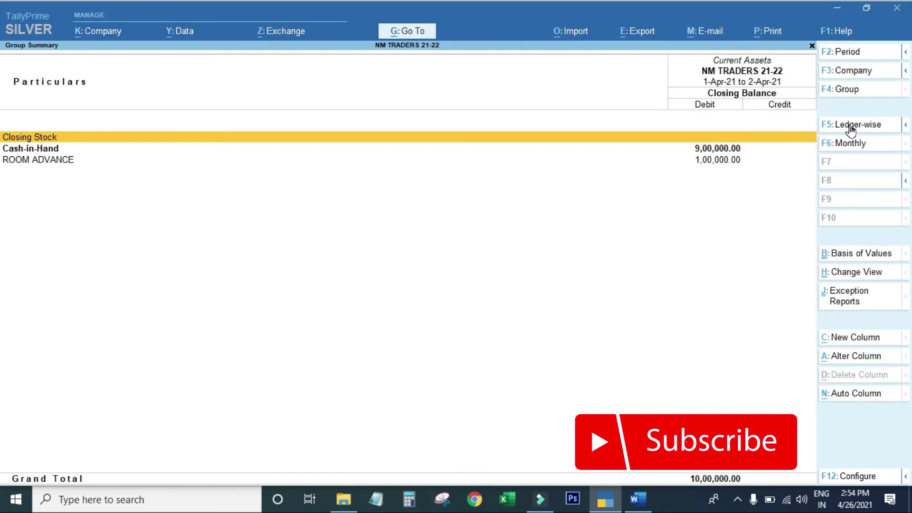
{"action": "key", "text": "Escape"}
{"action": "key", "text": "Escape"}
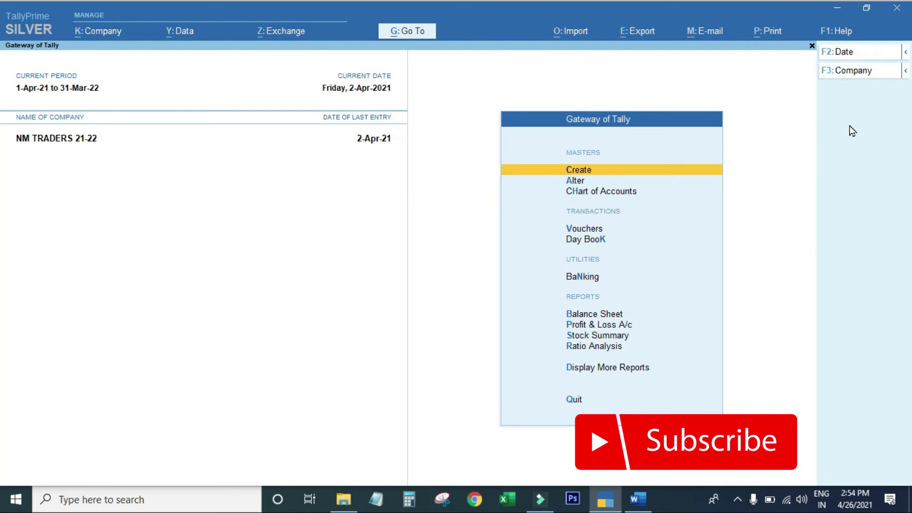
{"action": "key", "text": "alt"}
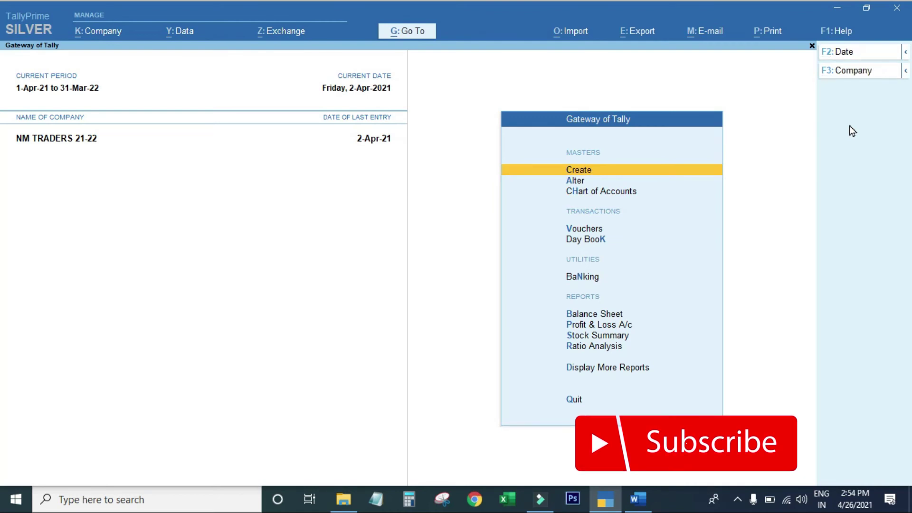
{"action": "key", "text": "p"}
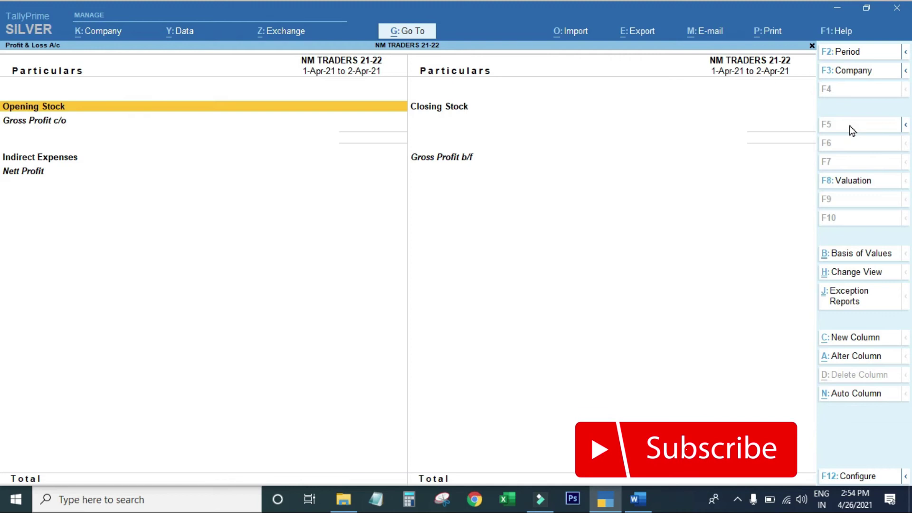
{"action": "key", "text": "Escape"}
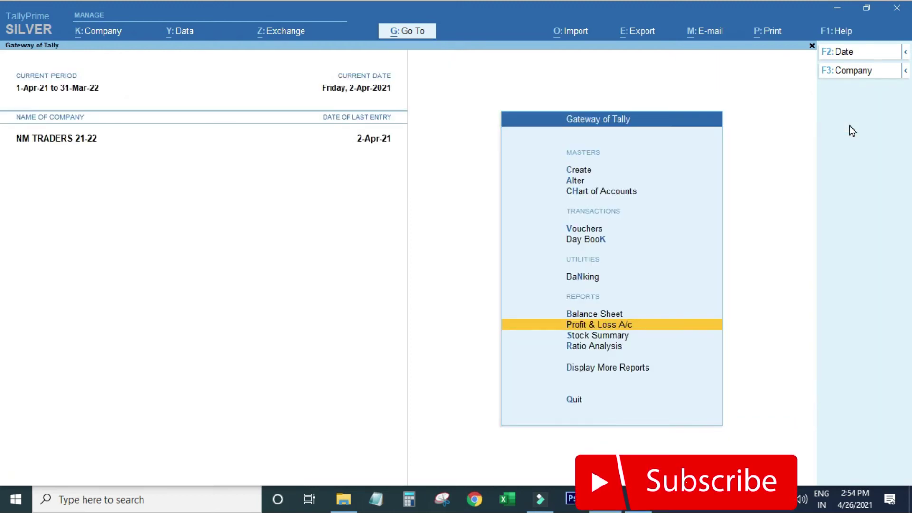
{"action": "key", "text": "alt+Tab"}
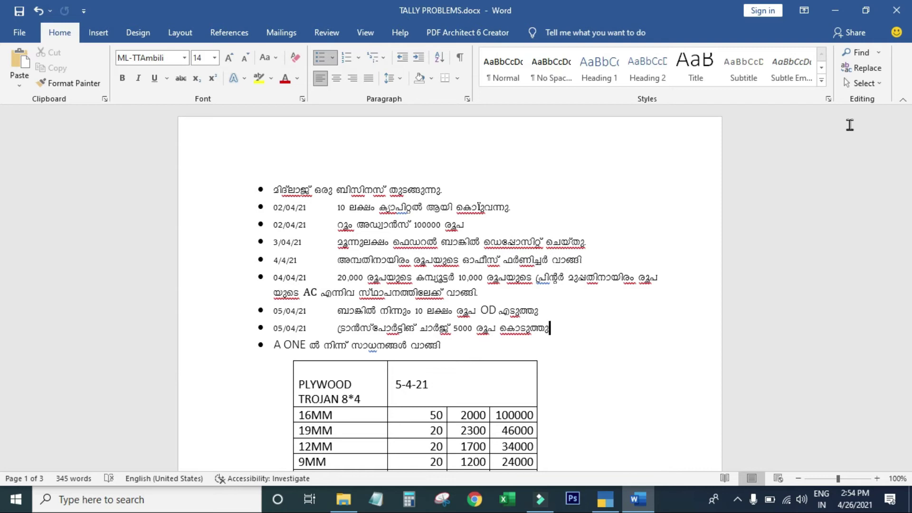
{"action": "key", "text": "alt+Tab"}
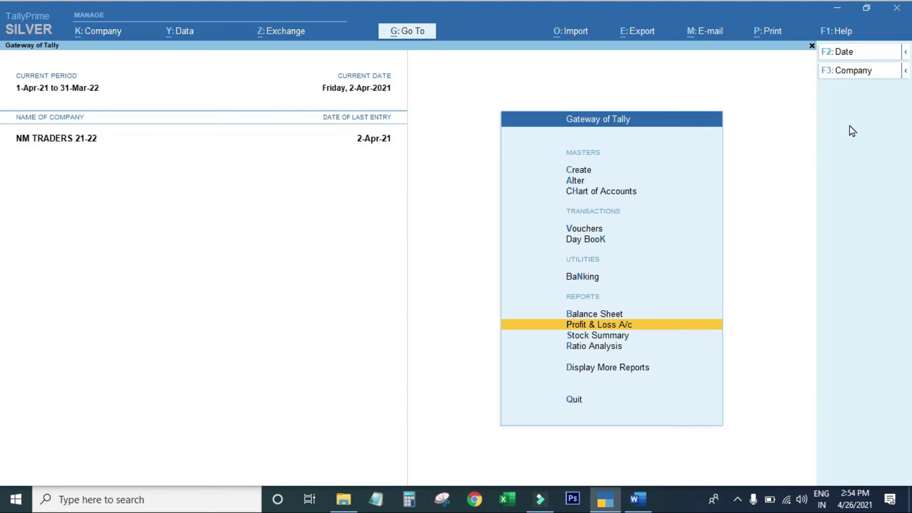
Step: From a Contra voucher, create ledger FEDERAL BANK A/C 3366 under the Bank Accounts group
{"action": "key", "text": "Up"}
{"action": "key", "text": "Up"}
{"action": "key", "text": "Up"}
{"action": "key", "text": "Up"}
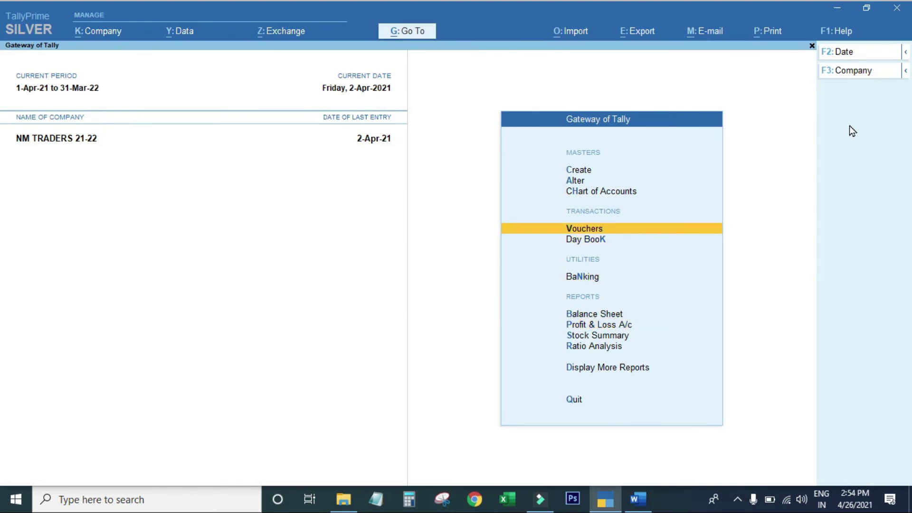
{"action": "key", "text": "Return"}
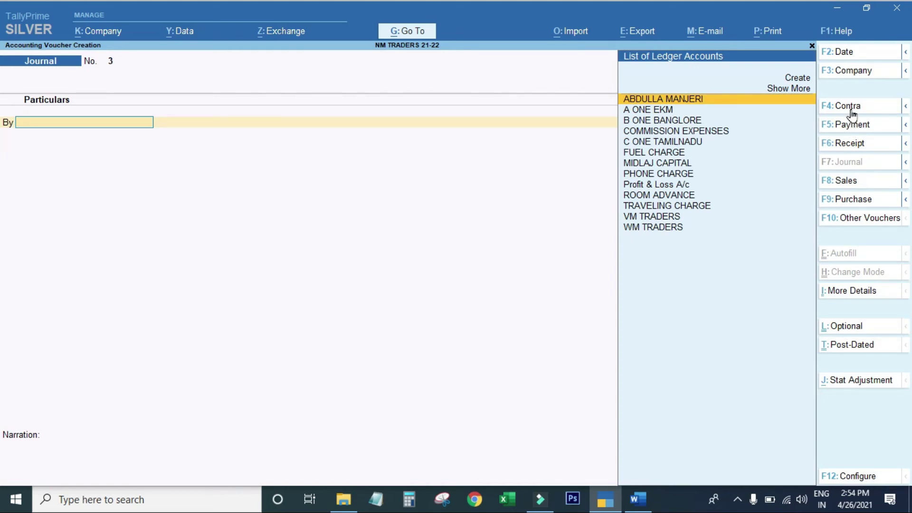
{"action": "left_click", "coordinate": [849, 107]}
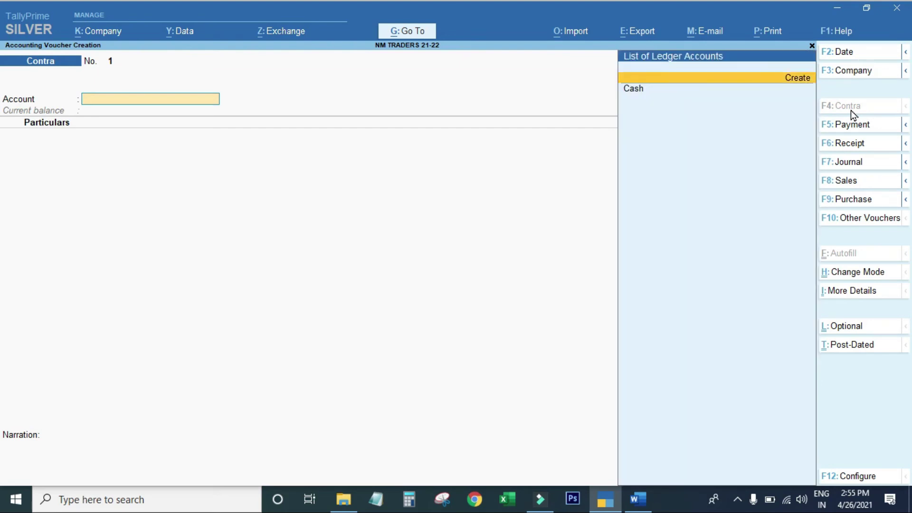
{"action": "key", "text": "Return"}
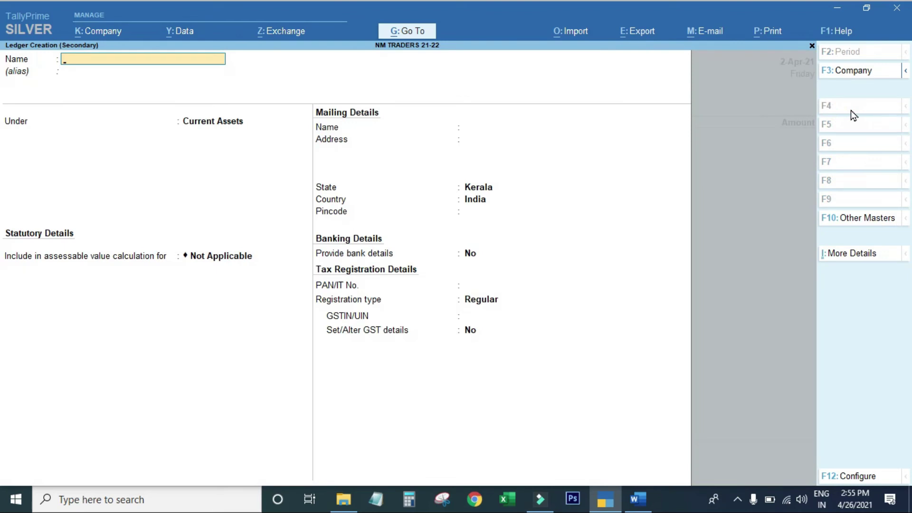
{"action": "type", "text": "FEDERAL BANK A/C"}
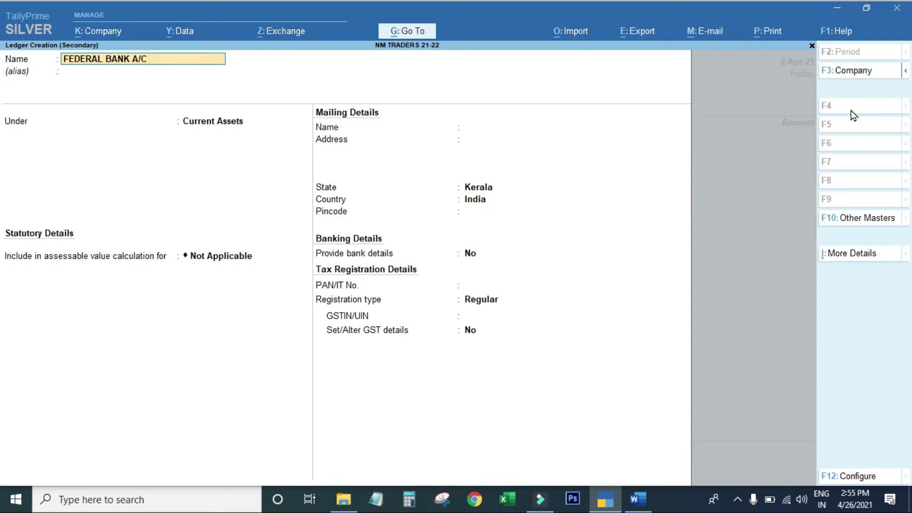
{"action": "type", "text": " 3366"}
{"action": "key", "text": "Return"}
{"action": "key", "text": "Return"}
{"action": "type", "text": "BAN"}
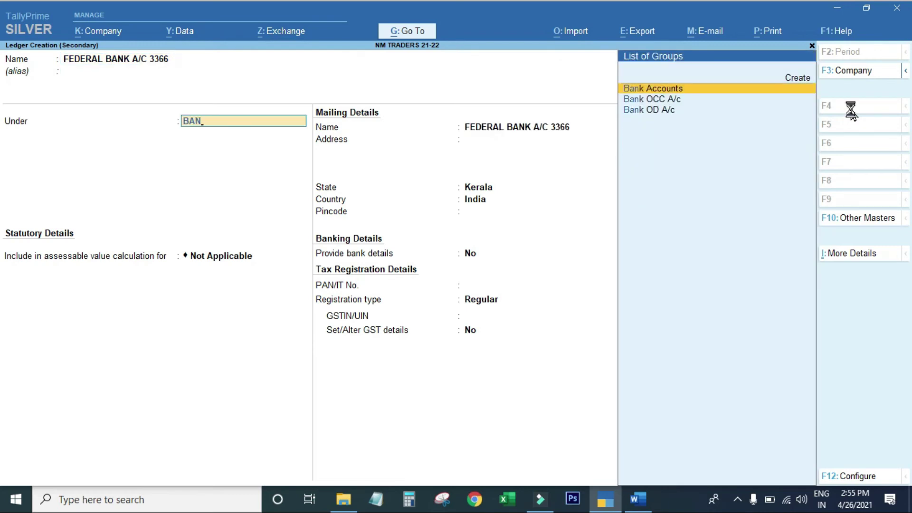
{"action": "key", "text": "Return"}
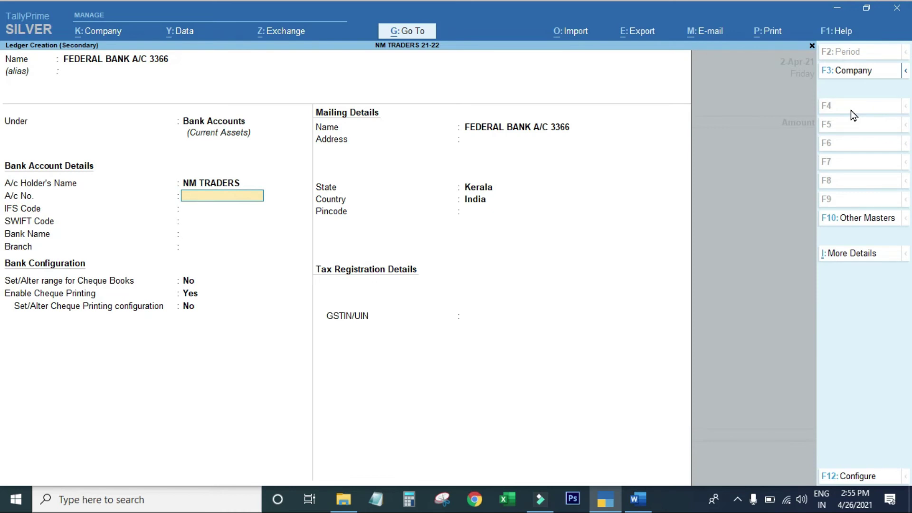
Step: Enter the ledger's bank account number and IFS code FDRL0001365
{"action": "key", "text": "Return"}
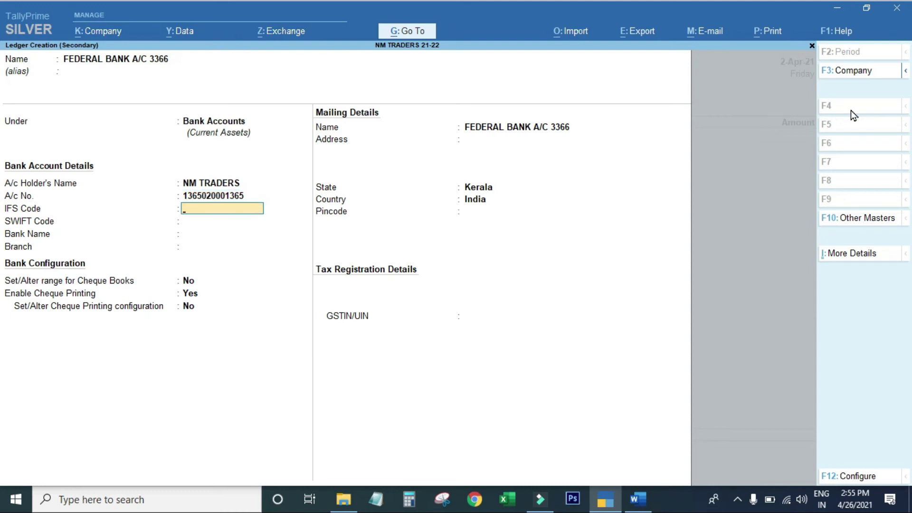
{"action": "type", "text": "FDRL0001365"}
{"action": "key", "text": "Return"}
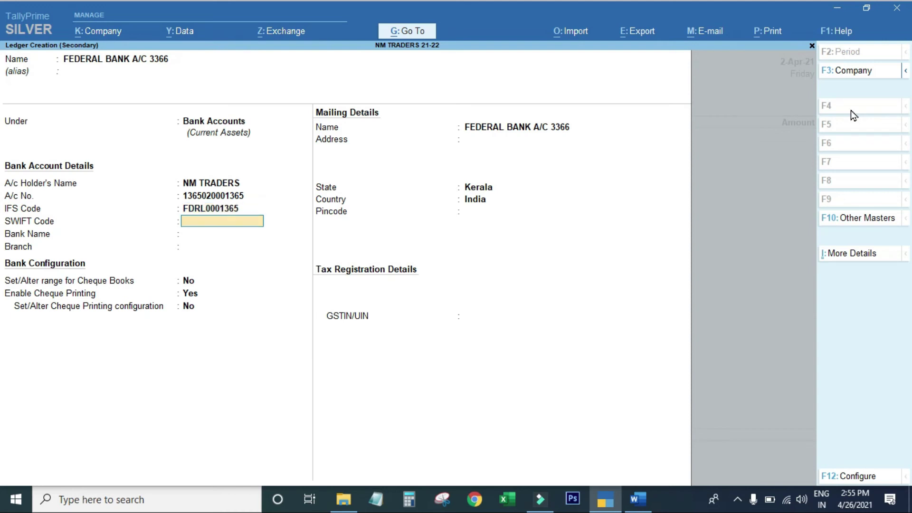
Step: Leave SWIFT blank, choose Federal Bank (India), branch MANJERI, and keep state Kerala
{"action": "key", "text": "Return"}
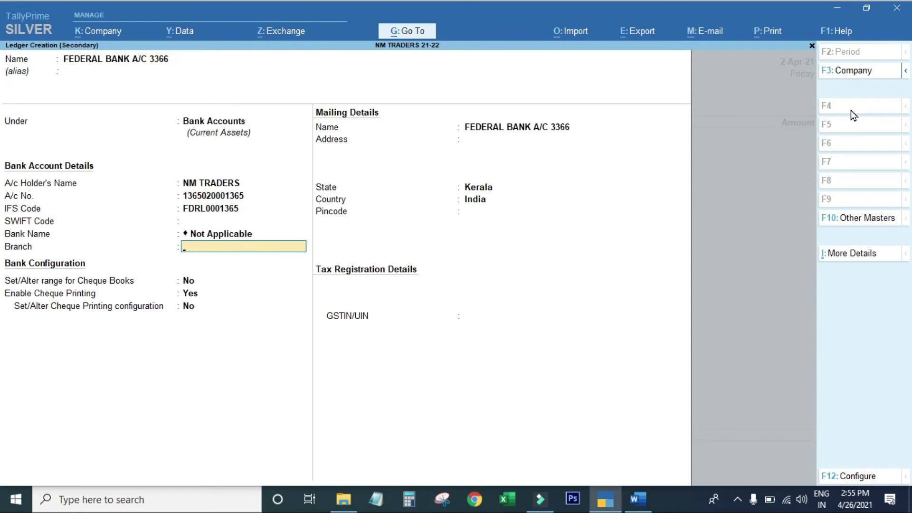
{"action": "type", "text": "FED"}
{"action": "key", "text": "Return"}
{"action": "type", "text": "MANJERI"}
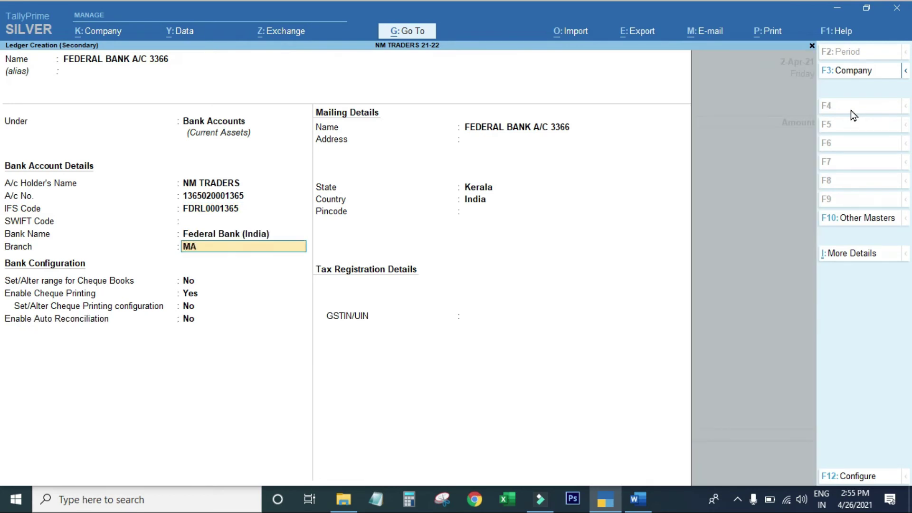
{"action": "key", "text": "Return"}
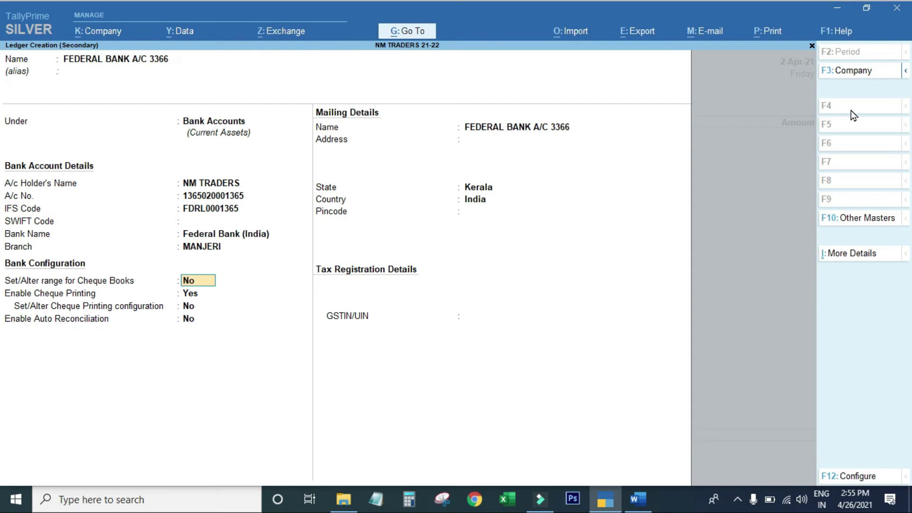
{"action": "key", "text": "Return"}
{"action": "key", "text": "Return"}
{"action": "key", "text": "Return"}
{"action": "key", "text": "Return"}
{"action": "key", "text": "Return"}
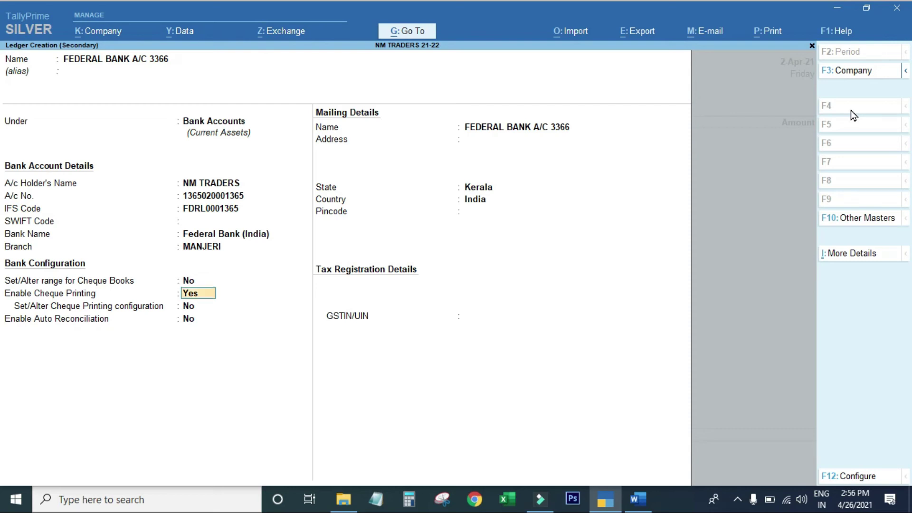
{"action": "key", "text": "Return"}
{"action": "key", "text": "Return"}
{"action": "key", "text": "Return"}
{"action": "key", "text": "Return"}
{"action": "key", "text": "Return"}
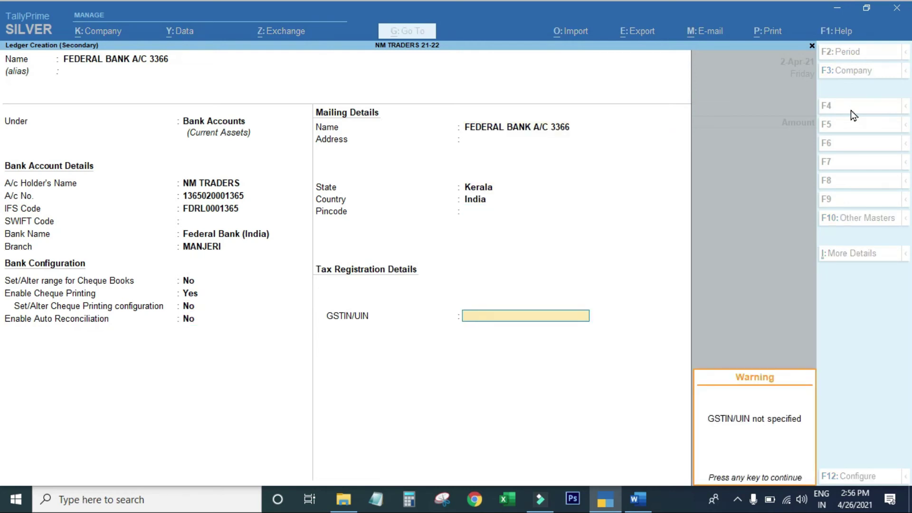
{"action": "key", "text": "Return"}
Step: Dismiss the missing GSTIN/UIN warning, leaving GSTIN/UIN blank
{"action": "key", "text": "Escape"}
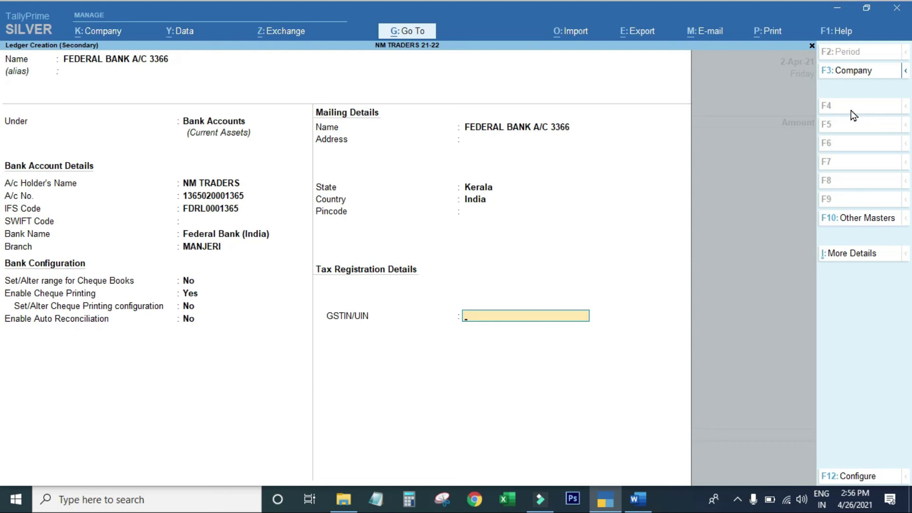
Step: Save the Federal Bank ledger and date the Contra voucher 3-4-2021
{"action": "key", "text": "Return"}
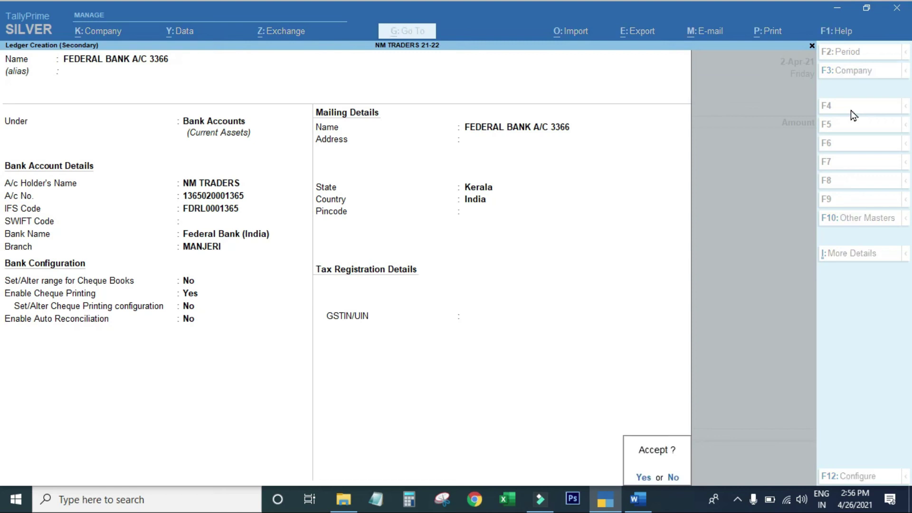
{"action": "key", "text": "Return"}
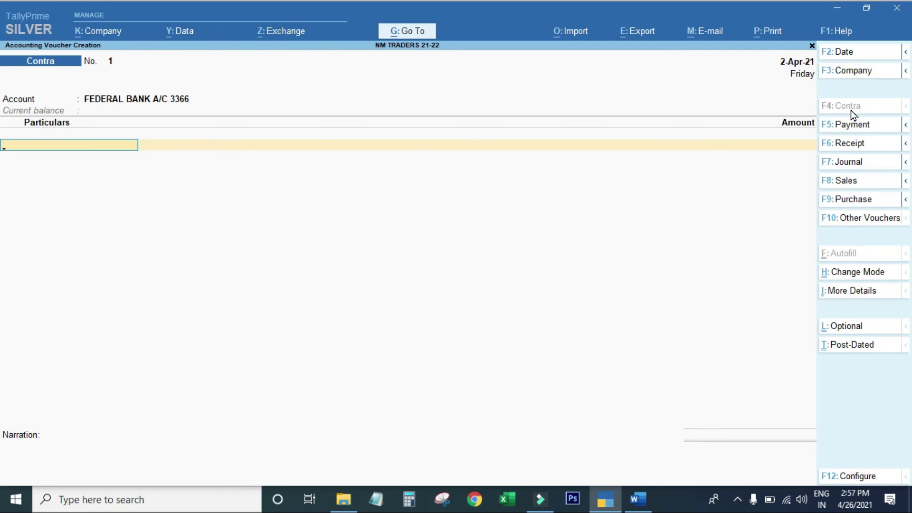
{"action": "key", "text": "F2"}
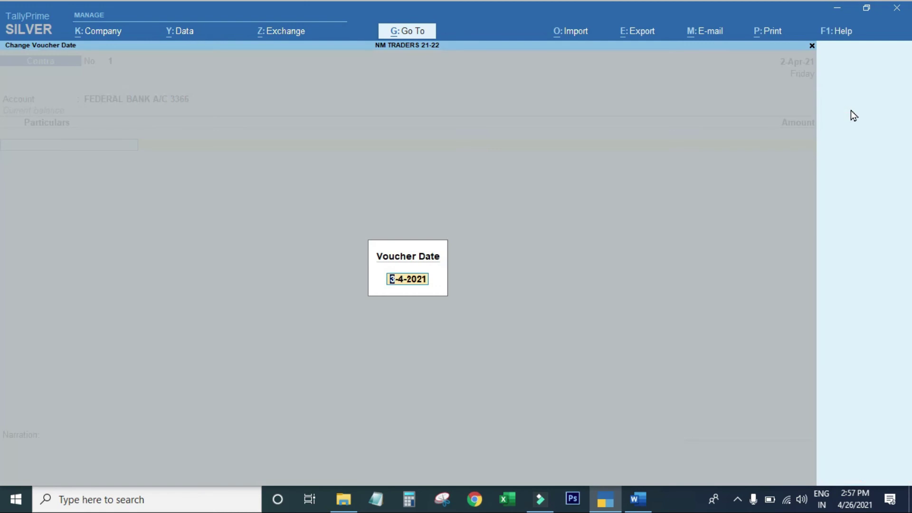
{"action": "key", "text": "Return"}
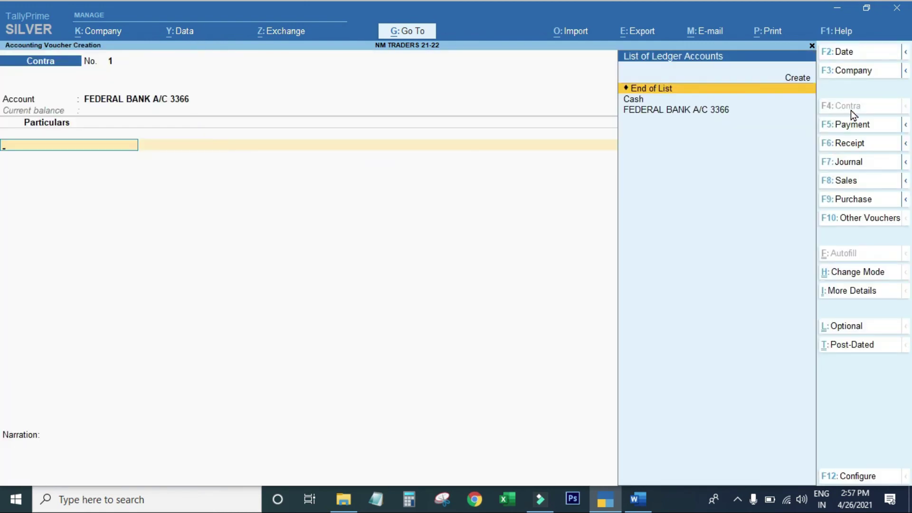
Step: Deposit 3,00,000 from Cash into the Federal Bank account and open bank allocations
{"action": "key", "text": "Down"}
{"action": "key", "text": "Return"}
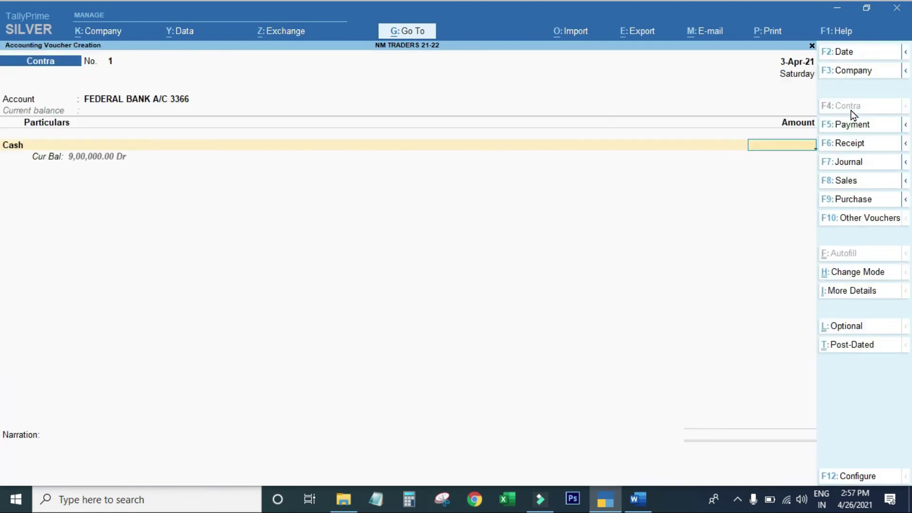
{"action": "type", "text": "3,00,0"}
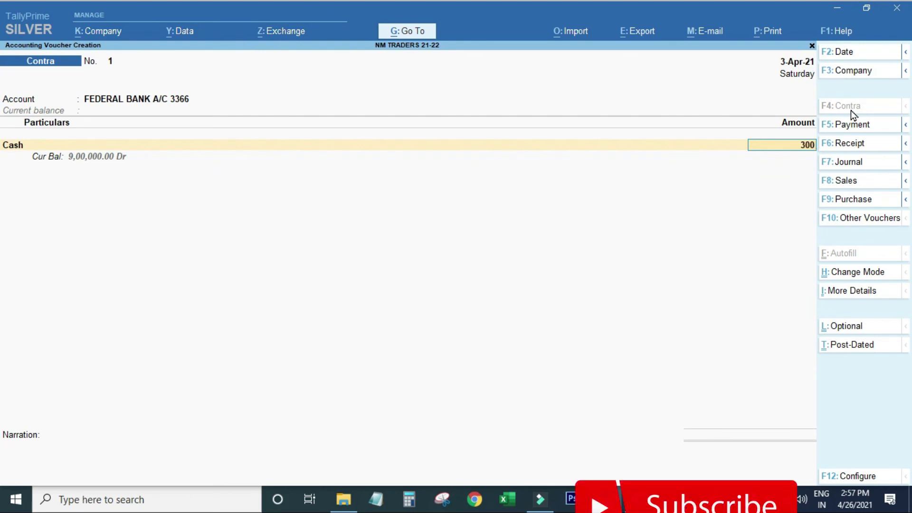
{"action": "type", "text": "000"}
{"action": "key", "text": "Return"}
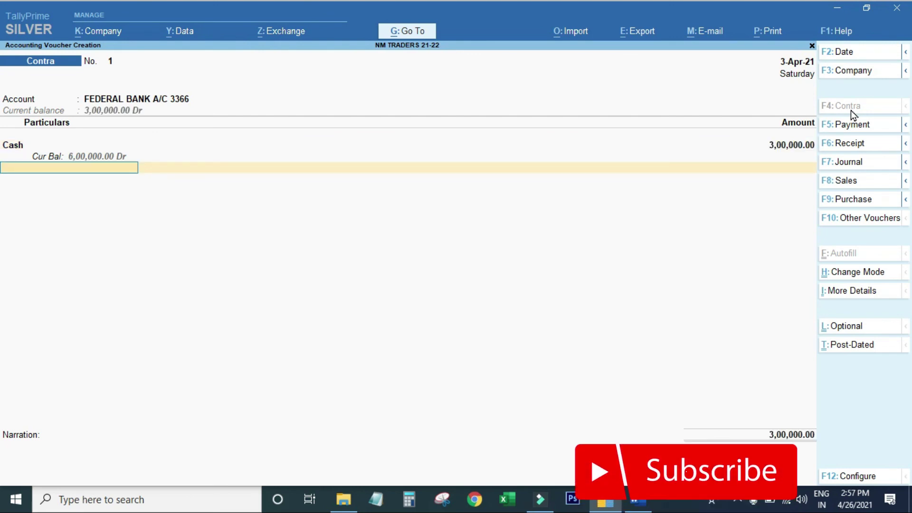
{"action": "key", "text": "Return"}
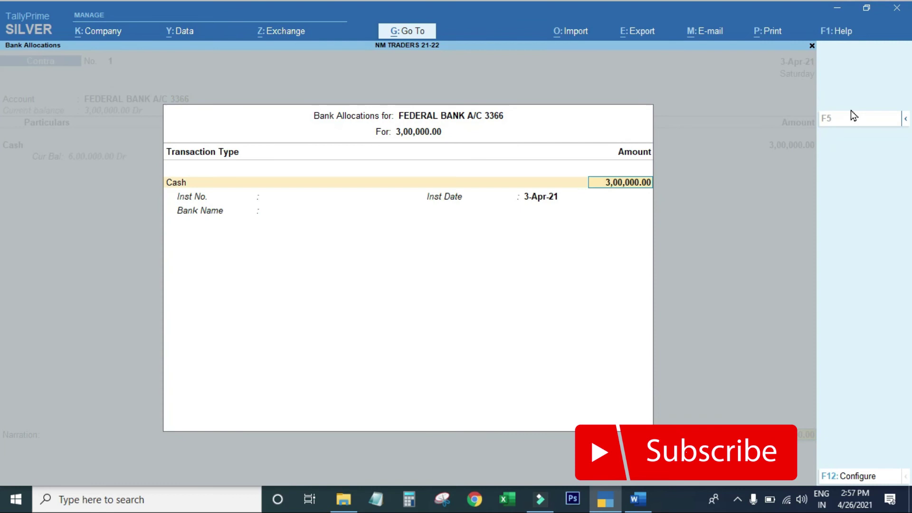
Step: Enter cash denominations of 100 notes of 2000 and 200 notes of 500
{"action": "key", "text": "Return"}
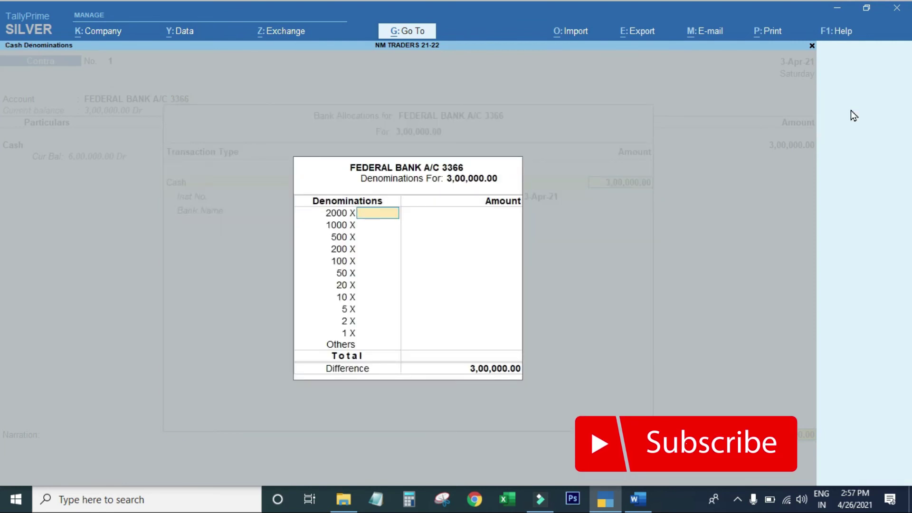
{"action": "type", "text": "100"}
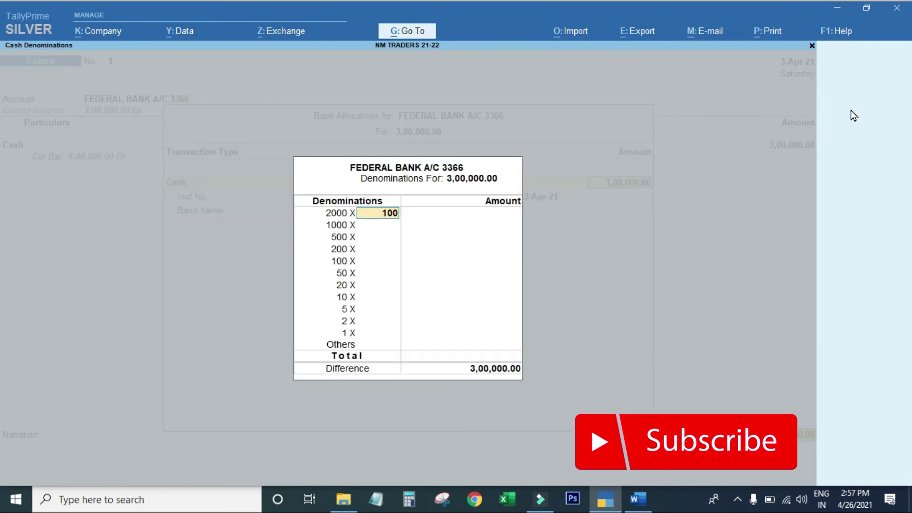
{"action": "key", "text": "Return"}
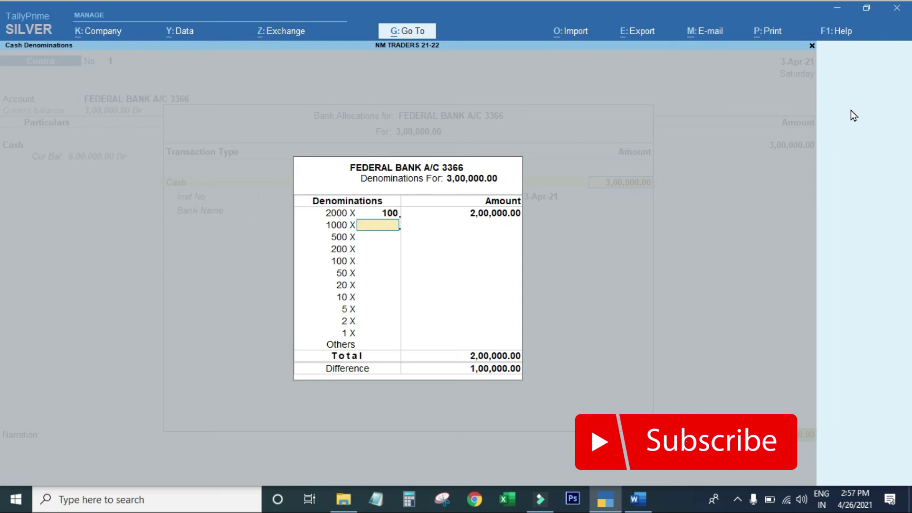
{"action": "key", "text": "Return"}
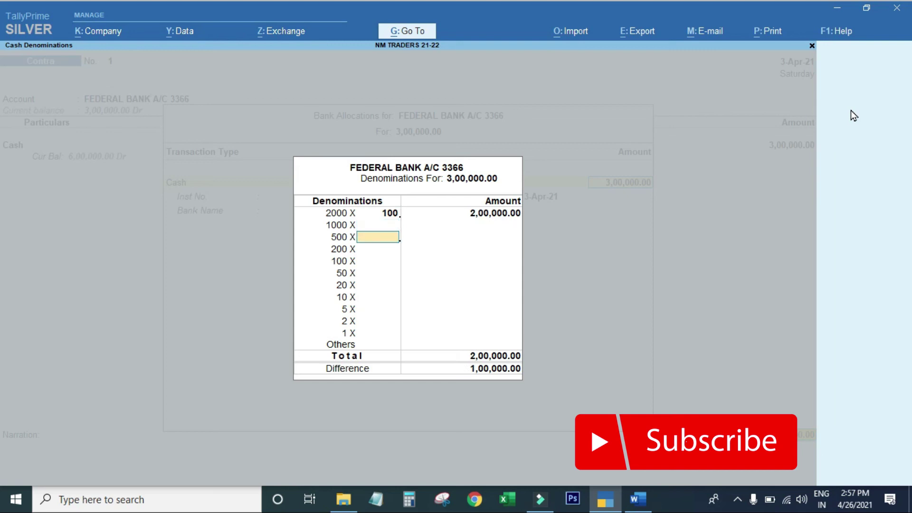
{"action": "type", "text": "200"}
{"action": "key", "text": "Return"}
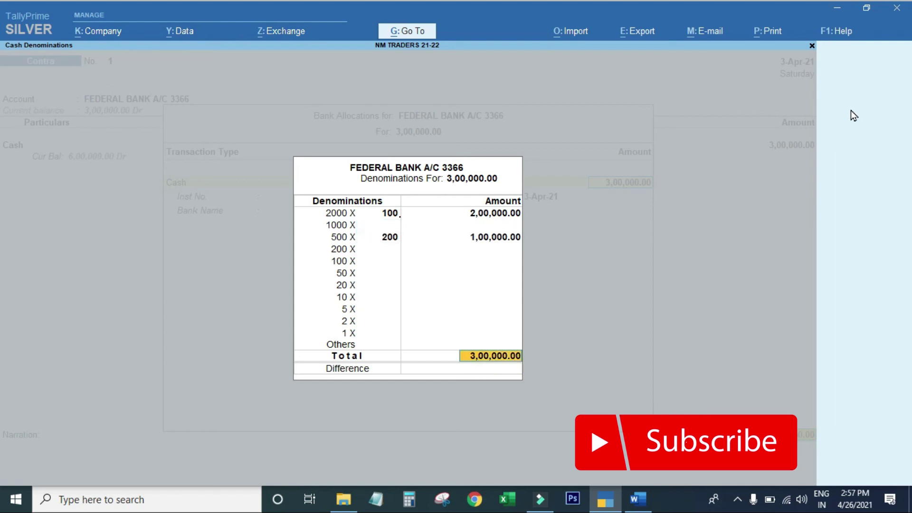
{"action": "key", "text": "Return"}
{"action": "key", "text": "Return"}
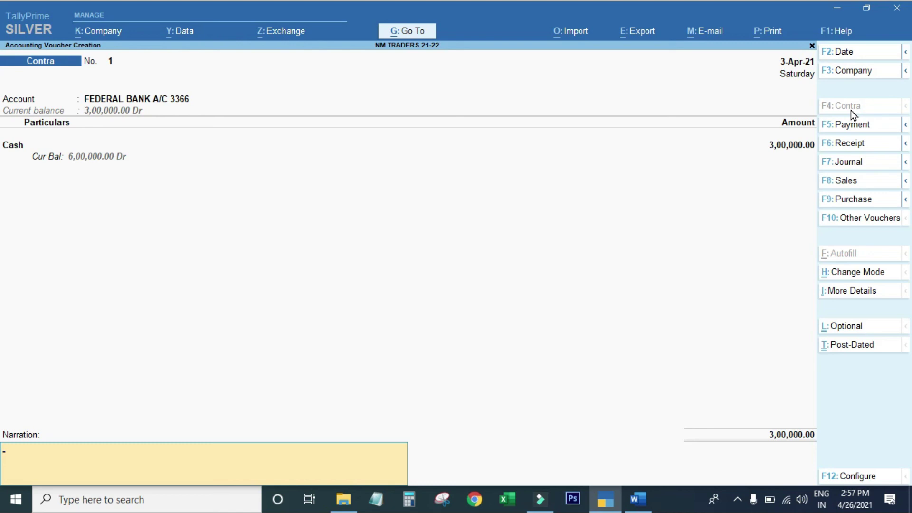
Step: Save Contra voucher 1 and switch to the Word problem sheet
{"action": "key", "text": "Return"}
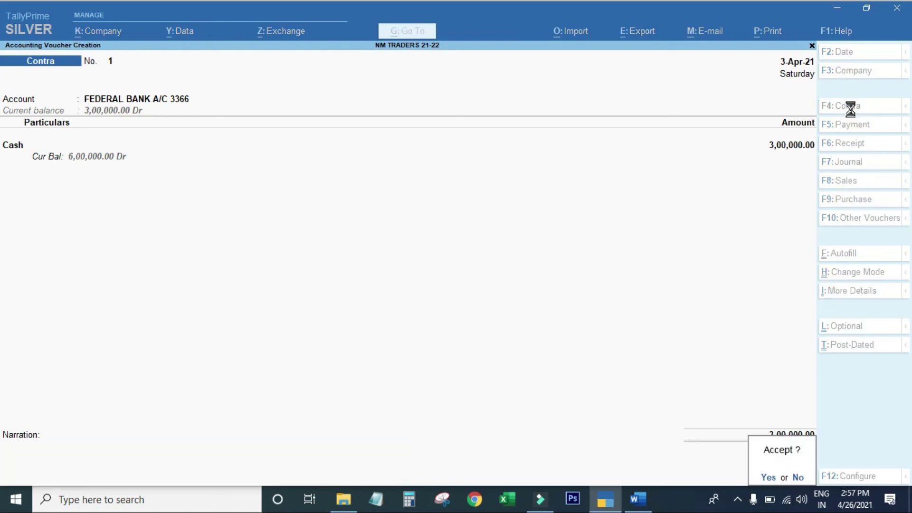
{"action": "key", "text": "Return"}
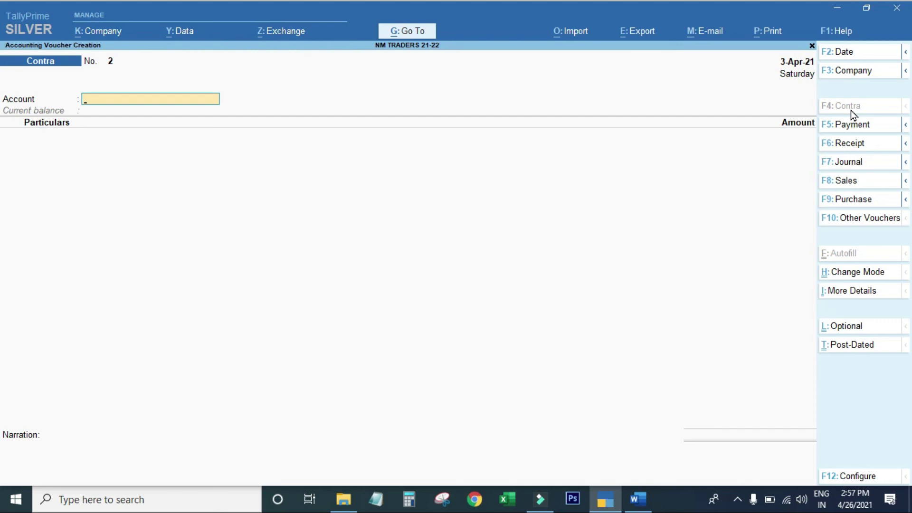
{"action": "key", "text": "alt+Tab"}
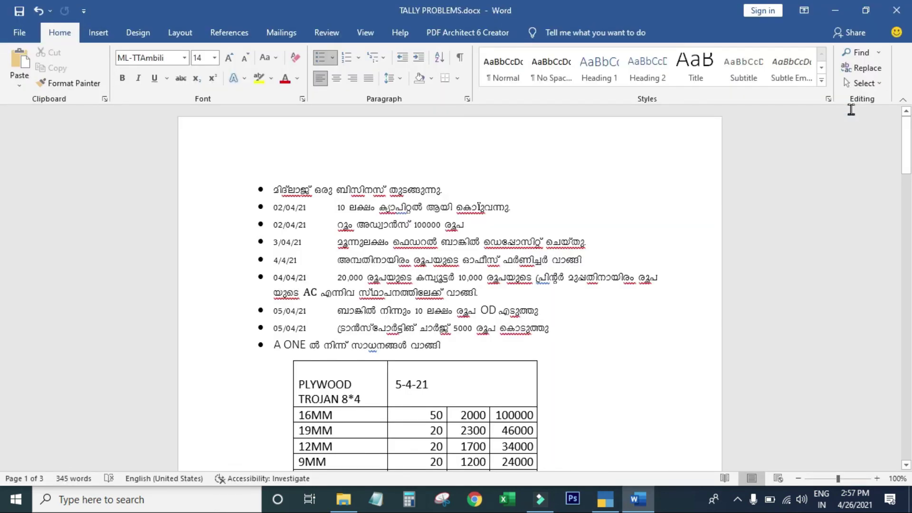
Step: Return from the TALLY PROBLEMS document to TallyPrime's blank Contra voucher No. 2
{"action": "key", "text": "alt+Tab"}
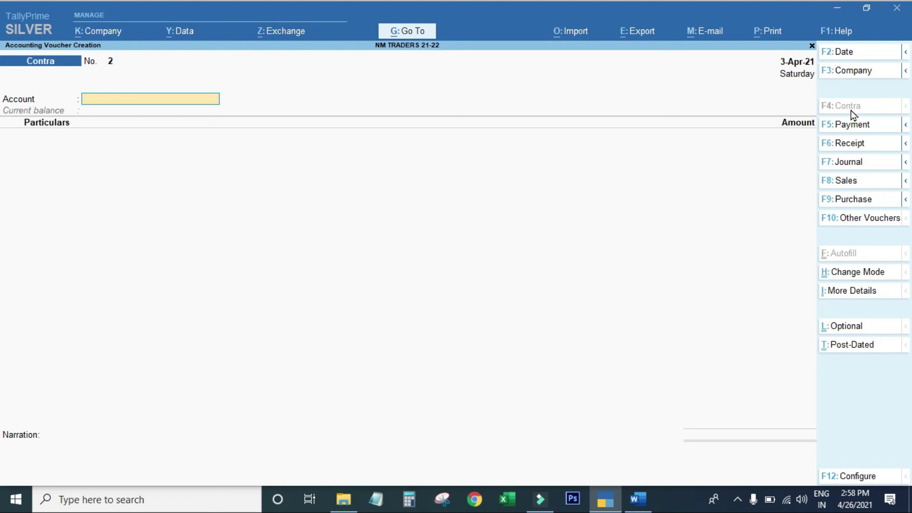
Step: View the Balance Sheet's Current Assets breakdown showing Bank Accounts 3,00,000, then go back
{"action": "key", "text": "Escape"}
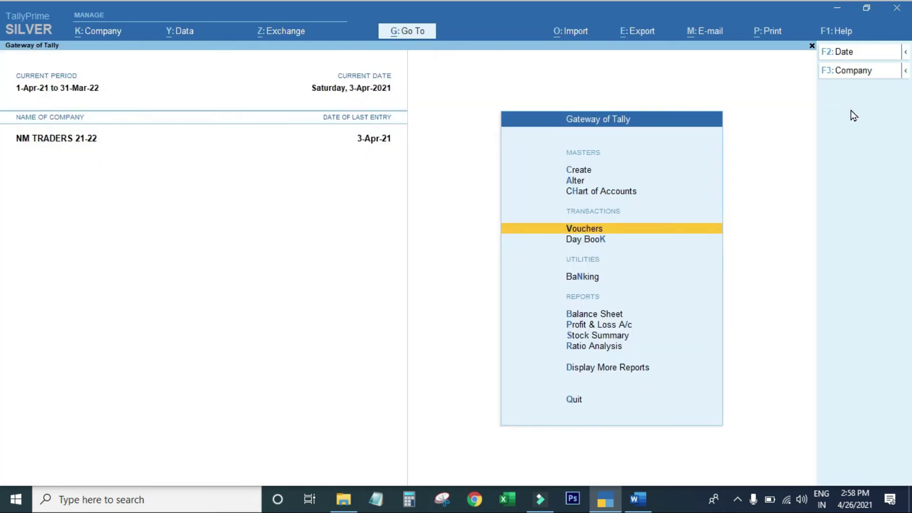
{"action": "key", "text": "b"}
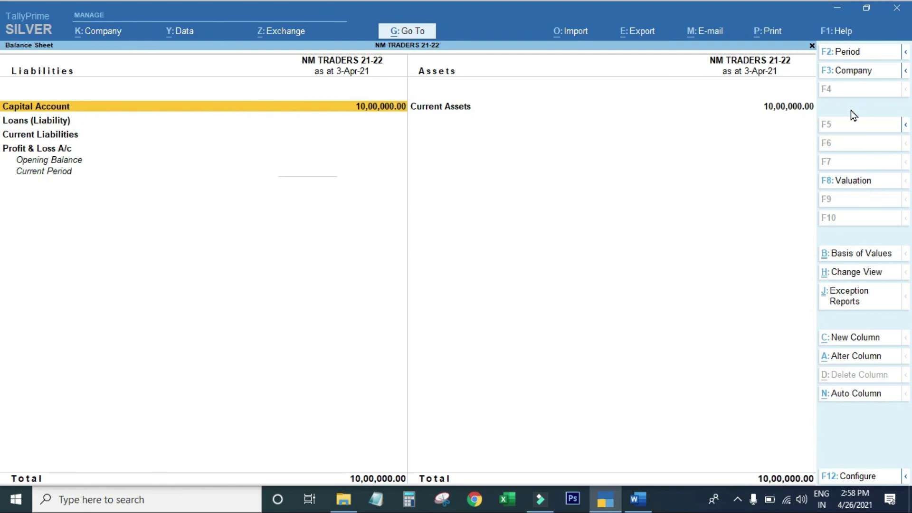
{"action": "key", "text": "Right"}
{"action": "key", "text": "Return"}
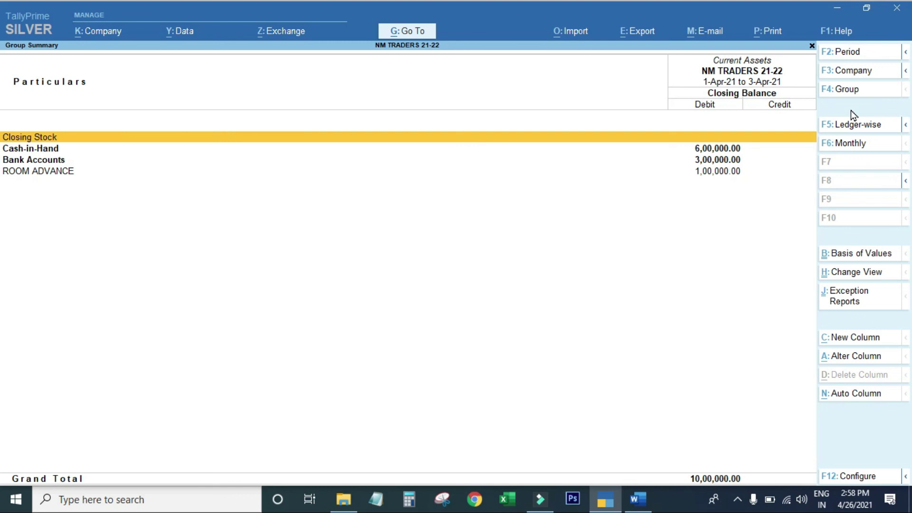
{"action": "key", "text": "Escape"}
{"action": "key", "text": "Escape"}
{"action": "key", "text": "Escape"}
{"action": "key", "text": "Escape"}
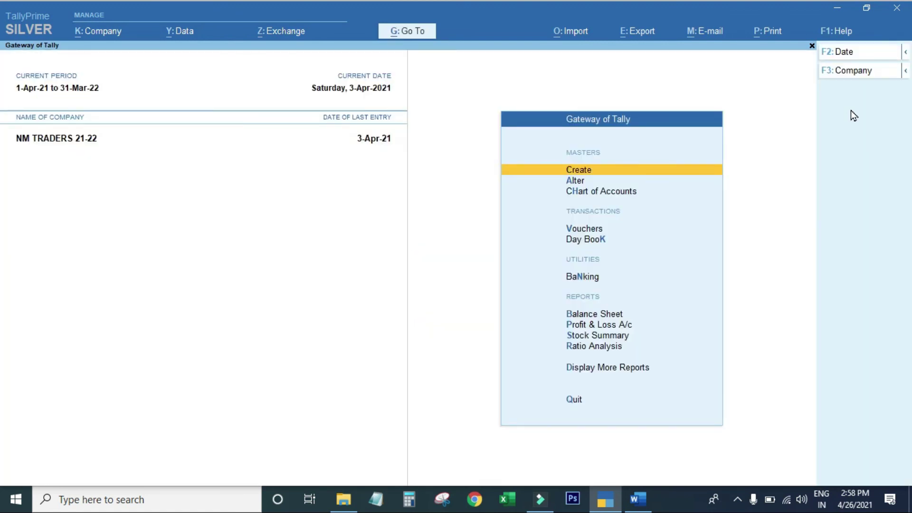